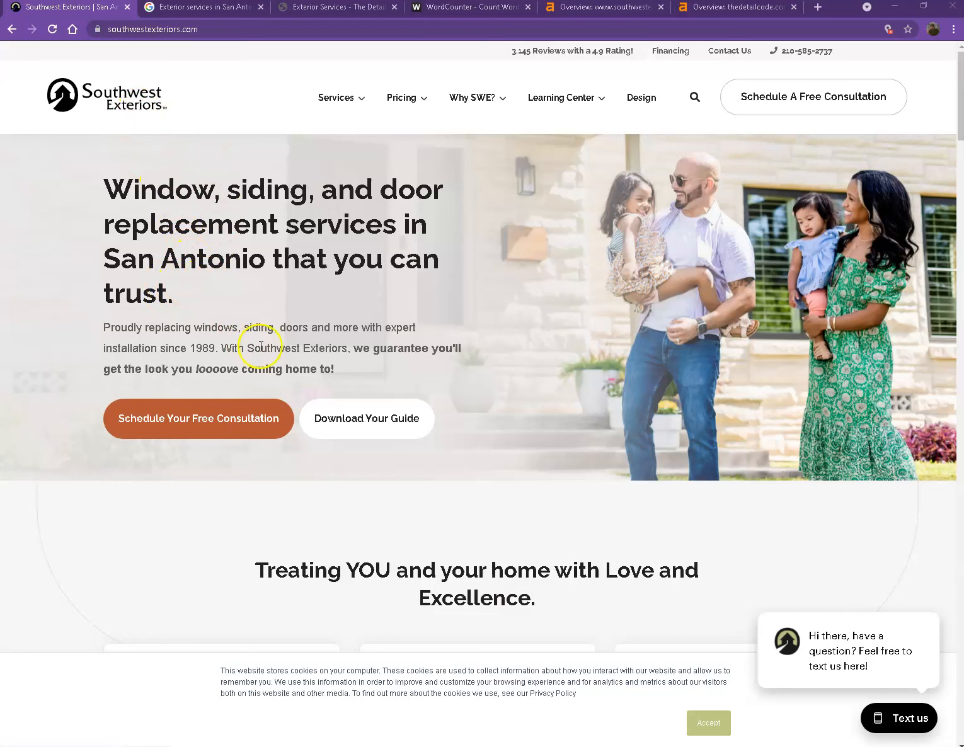
# - Review the Southwest Exteriors homepage from the hero section down to the "Stress-free home exterior remodeling" section
pyautogui.scroll(-14, 541, 351)
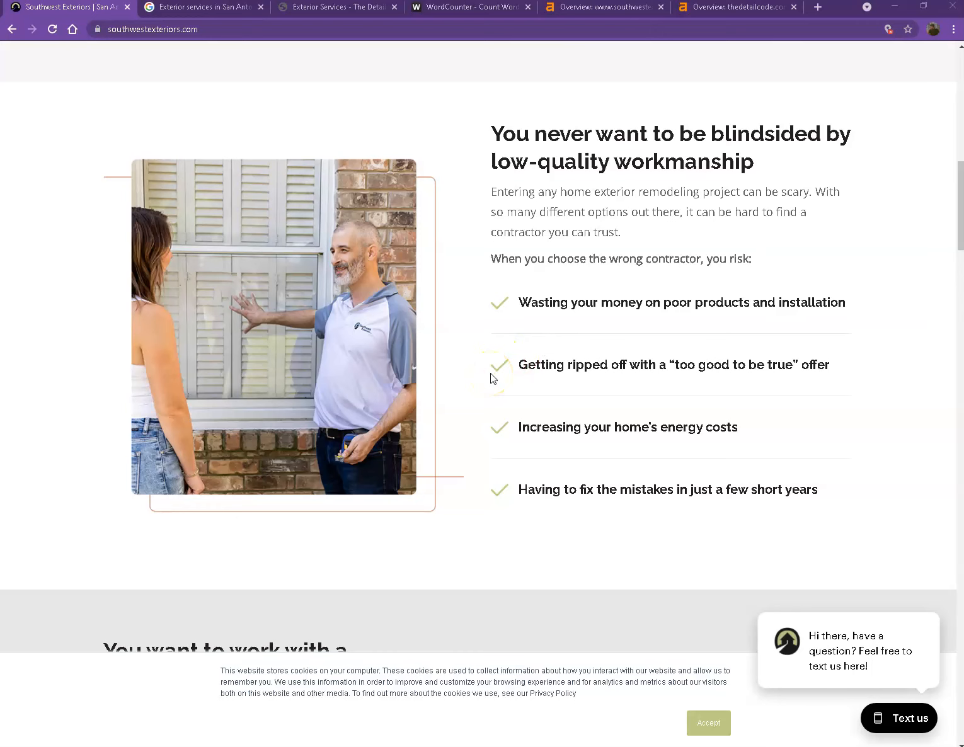
pyautogui.scroll(-5, 493, 377)
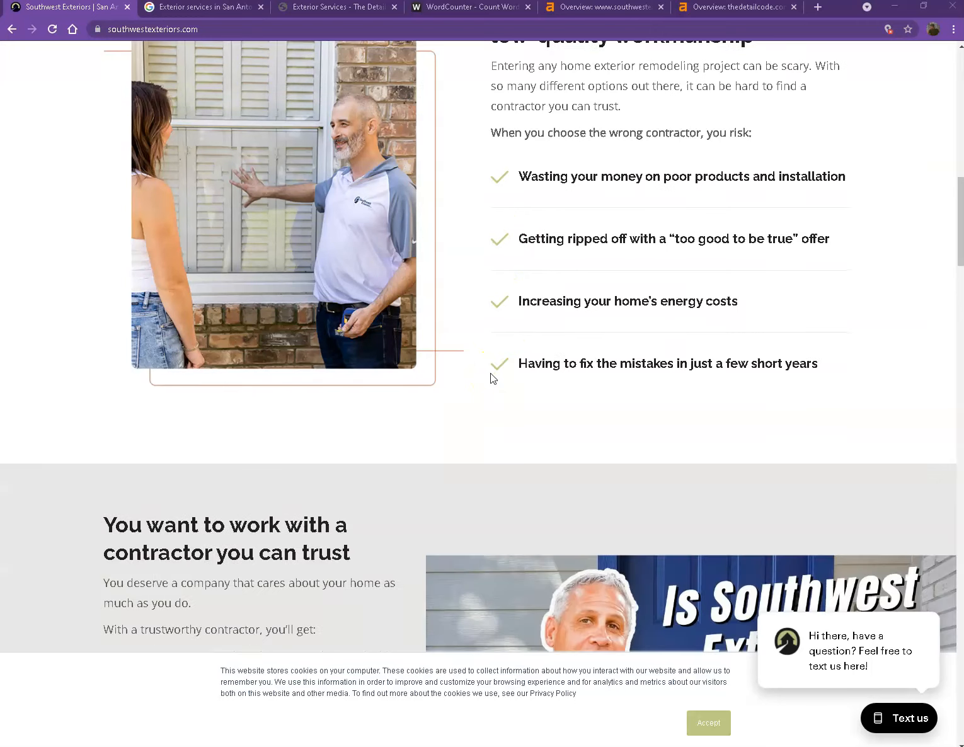
pyautogui.scroll(-8, 434, 359)
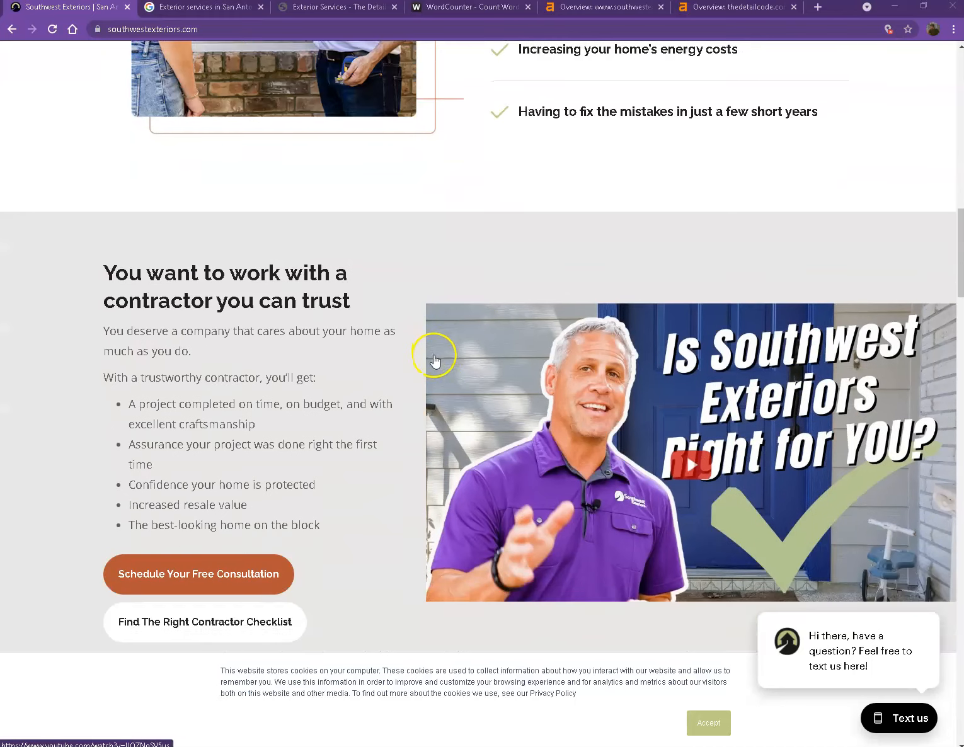
pyautogui.scroll(-1, 434, 360)
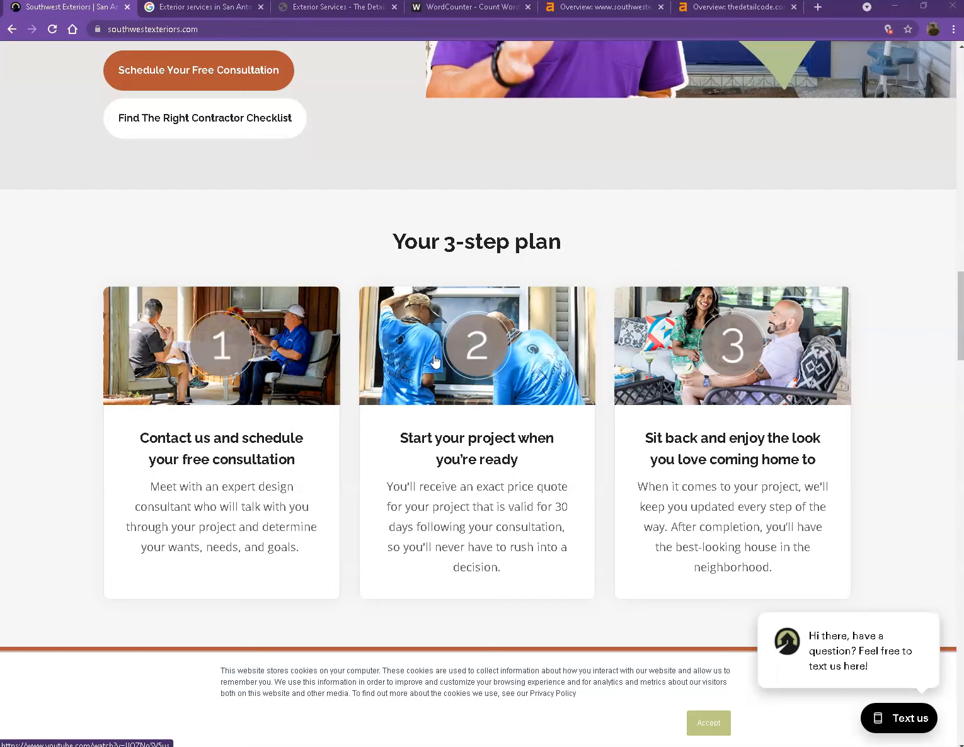
pyautogui.scroll(-9, 434, 361)
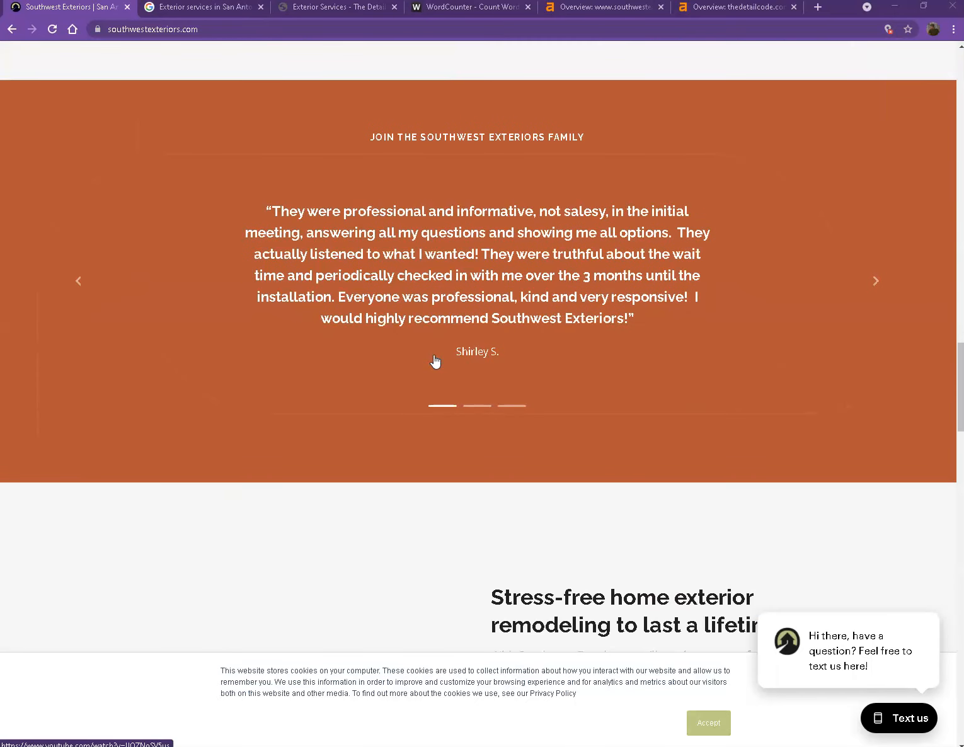
pyautogui.scroll(-2, 388, 384)
pyautogui.scroll(-1, 388, 384)
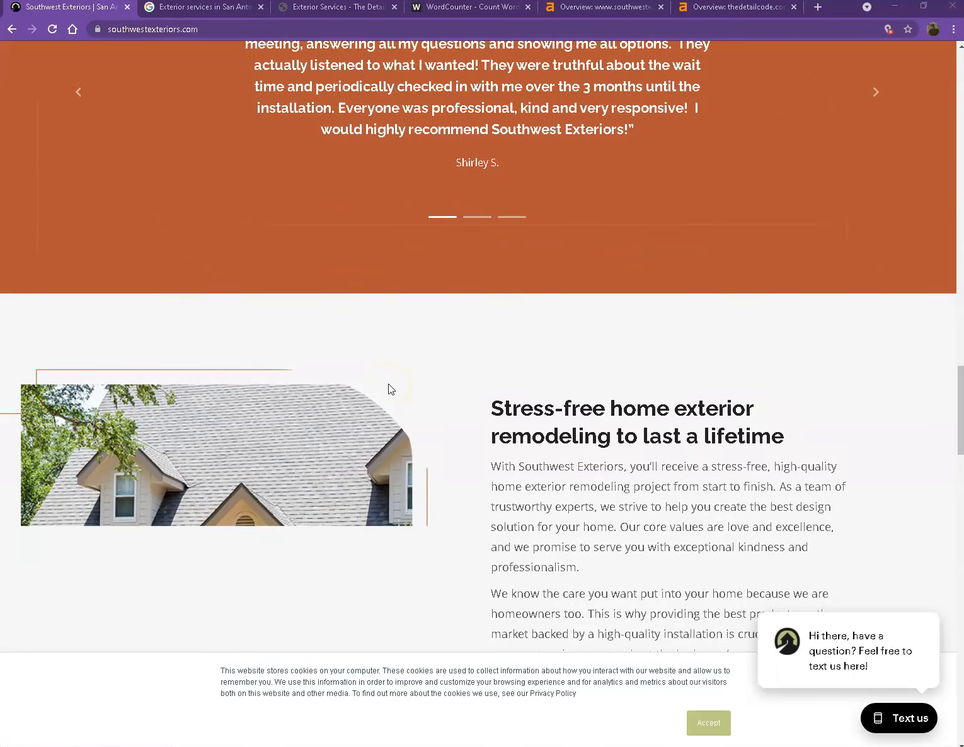
pyautogui.scroll(-3, 388, 384)
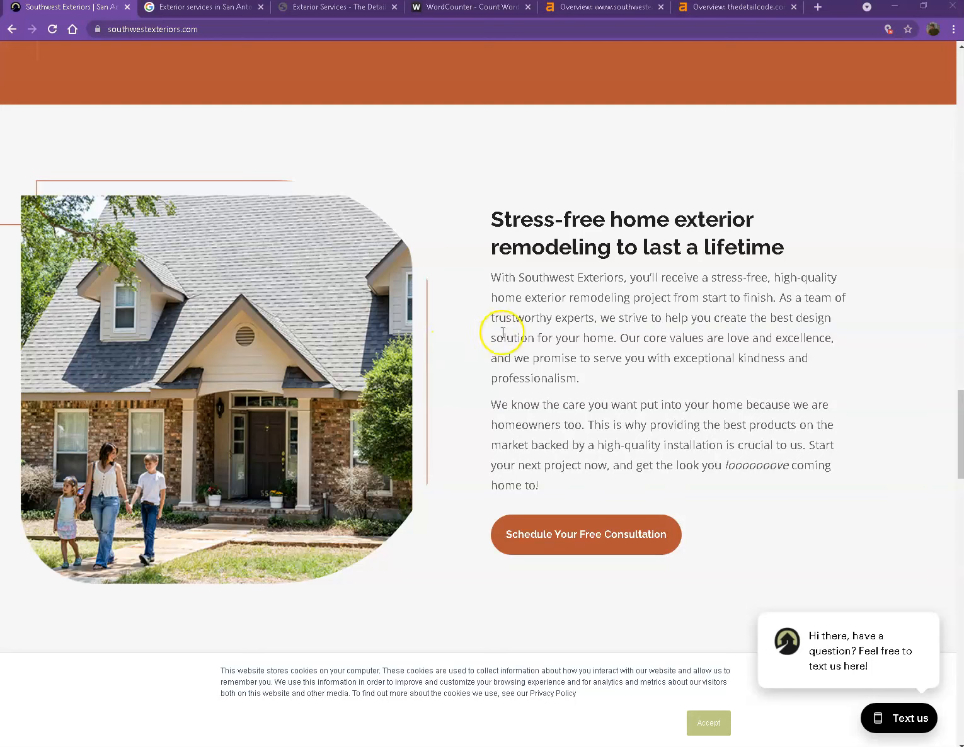
# - Copy all the text of the Southwest Exteriors homepage and paste it into WordCounter to count its words
pyautogui.hotkey('ctrl', 'a')
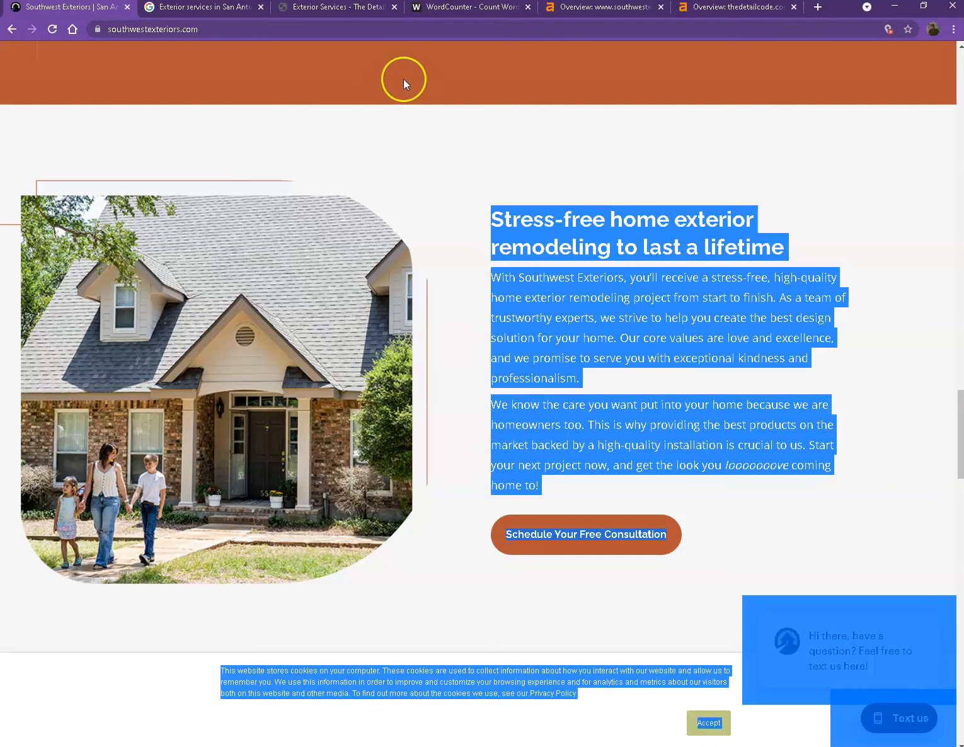
pyautogui.click(471, 8)
pyautogui.hotkey('ctrl', 'v')
pyautogui.scroll(15, 322, 256)
pyautogui.scroll(10, 319, 319)
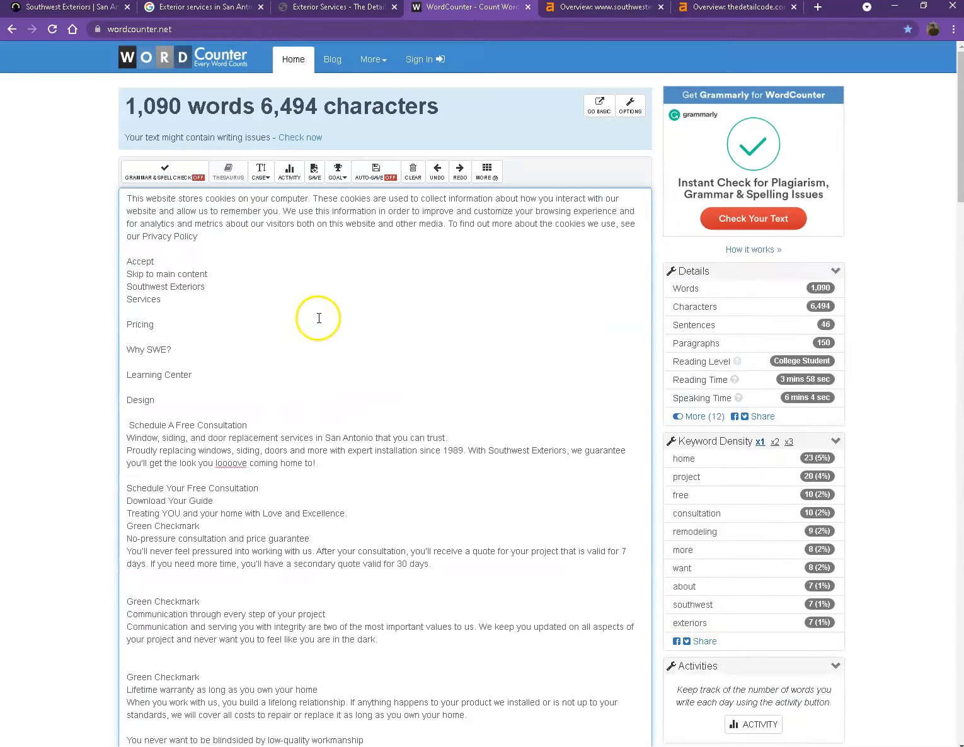
pyautogui.click(151, 190)
pyautogui.click(139, 232)
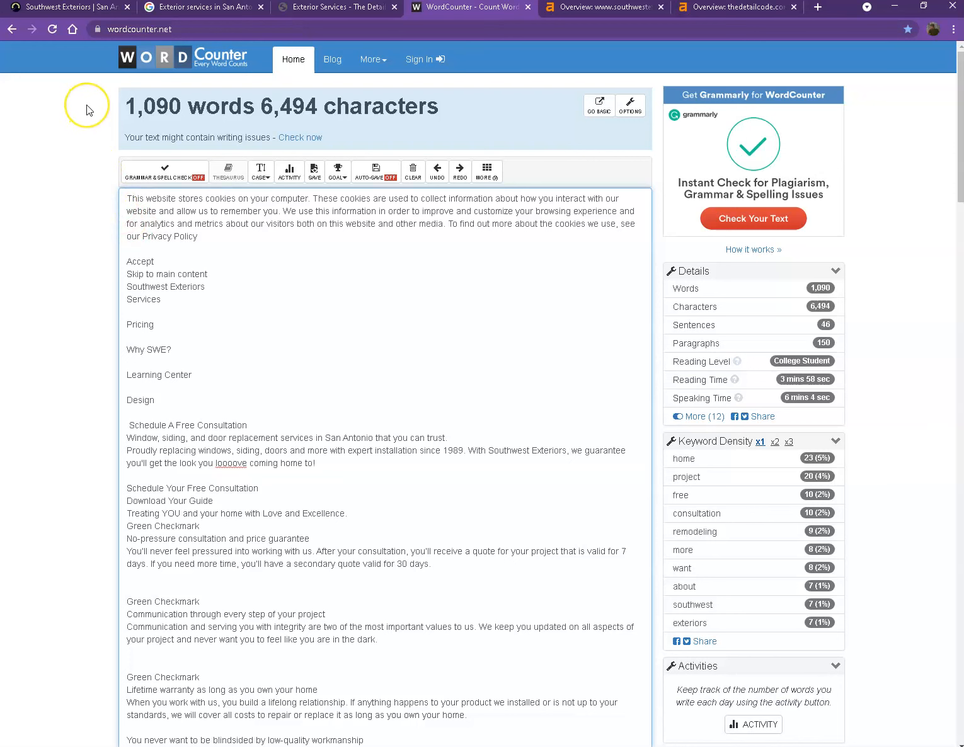
# - Clear the text selection on the Southwest Exteriors homepage and review the Google results for "Exterior services in San Antonio TX"
pyautogui.click(97, 12)
pyautogui.click(425, 162)
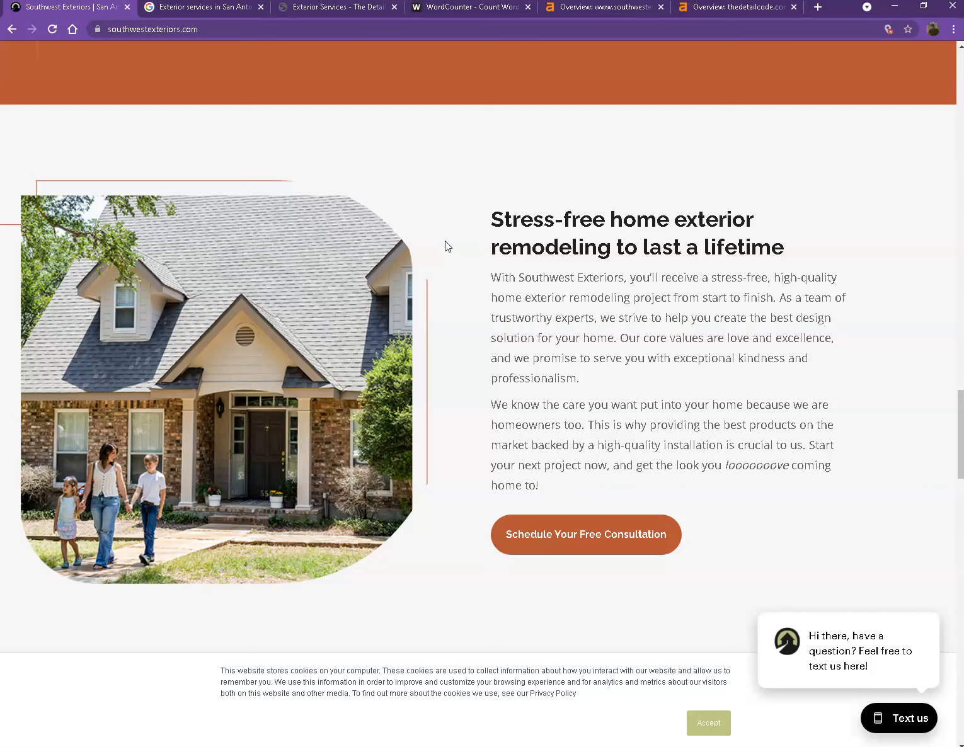
pyautogui.click(208, 8)
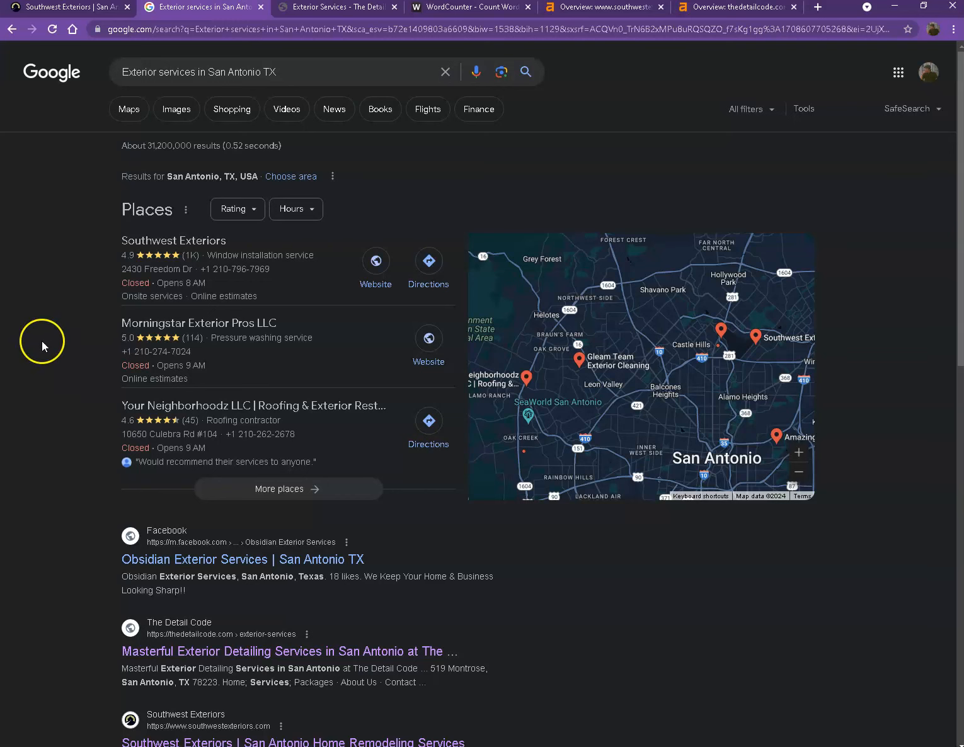
pyautogui.scroll(-3, 52, 331)
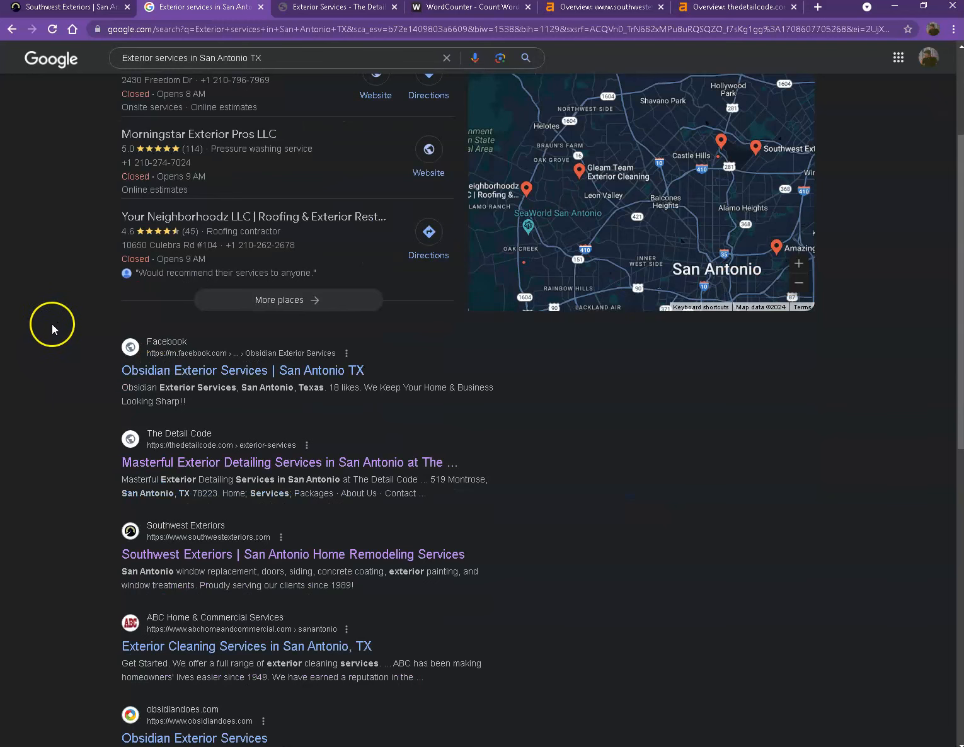
pyautogui.scroll(-2, 61, 350)
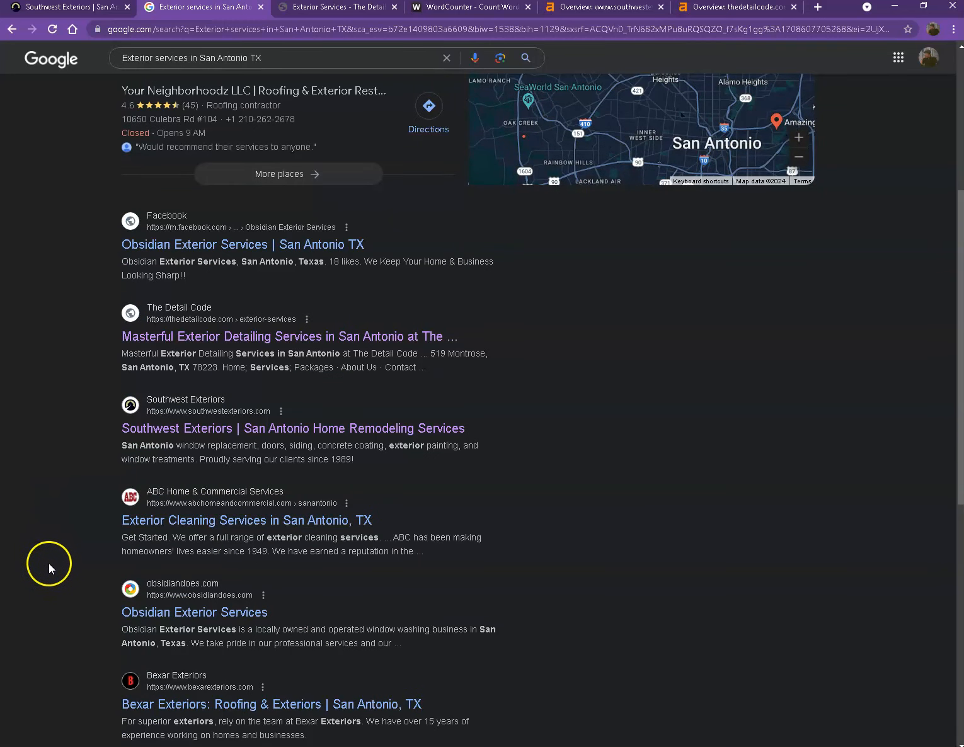
pyautogui.scroll(-2, 56, 571)
pyautogui.scroll(-1, 63, 578)
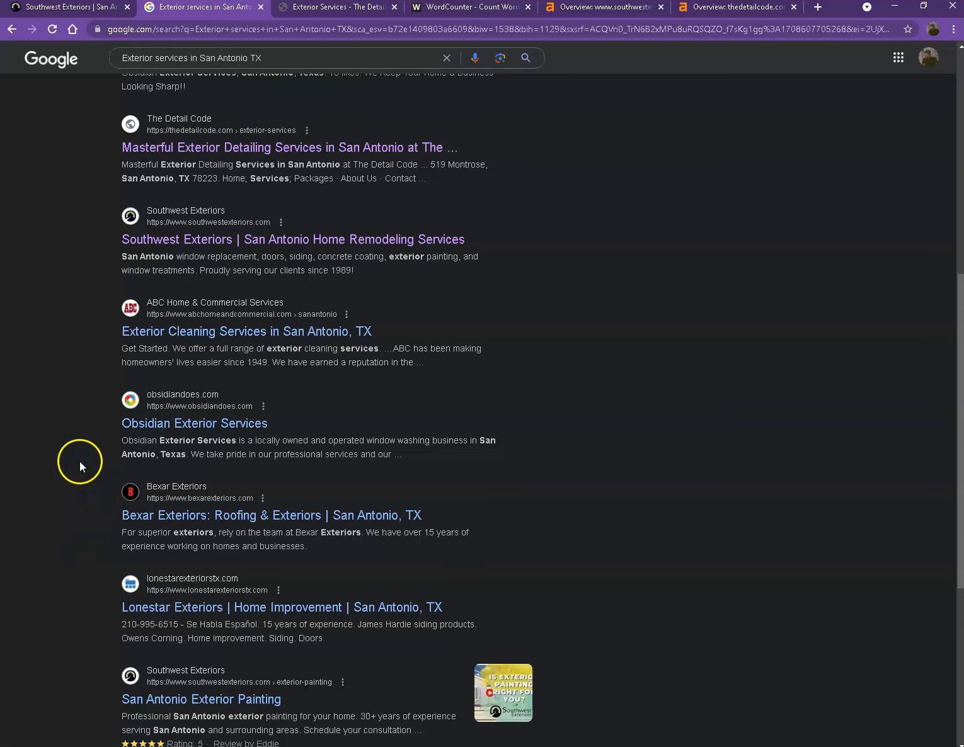
pyautogui.scroll(2, 89, 466)
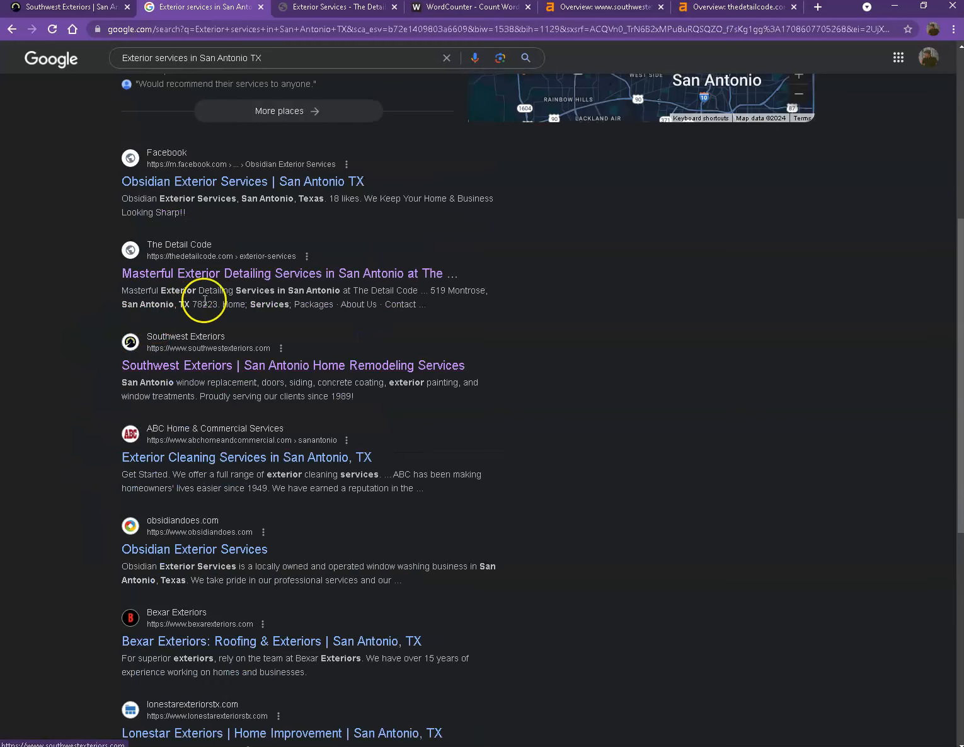
# - Review the content of The Detail Code's exterior services page, from the main heading through the service sections
pyautogui.click(335, 12)
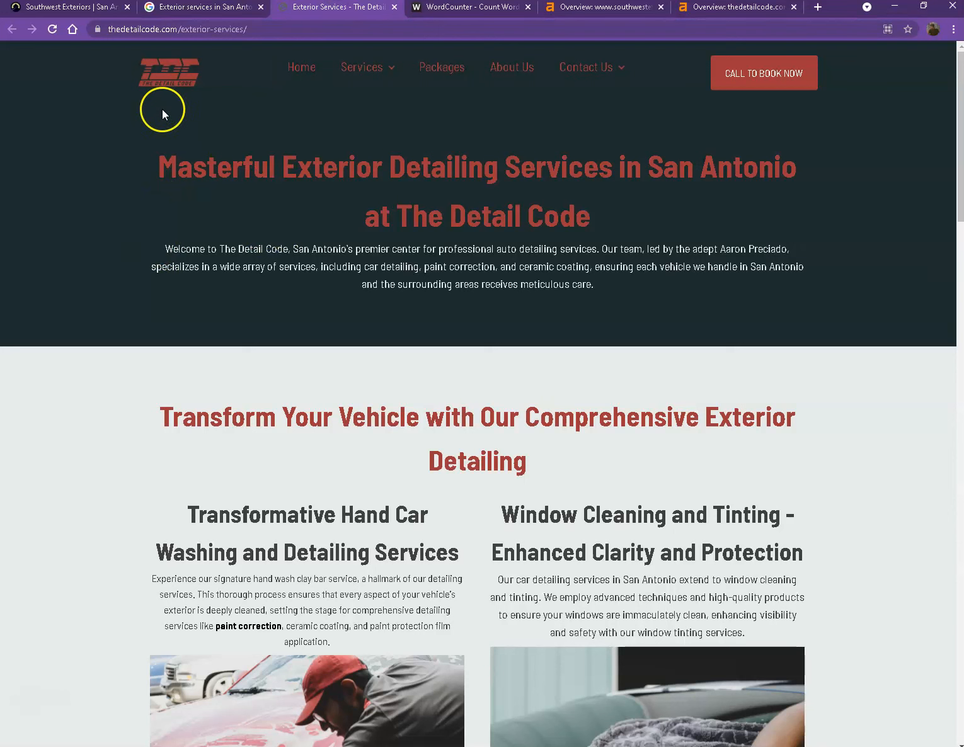
pyautogui.scroll(-3, 511, 265)
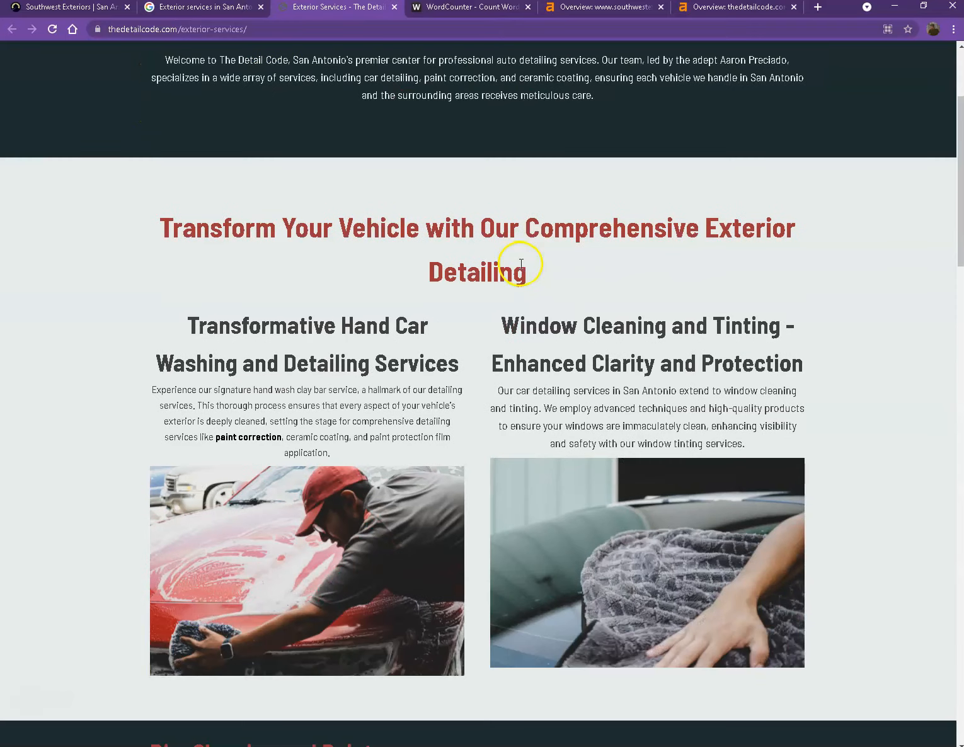
pyautogui.scroll(-4, 508, 272)
pyautogui.scroll(-3, 508, 275)
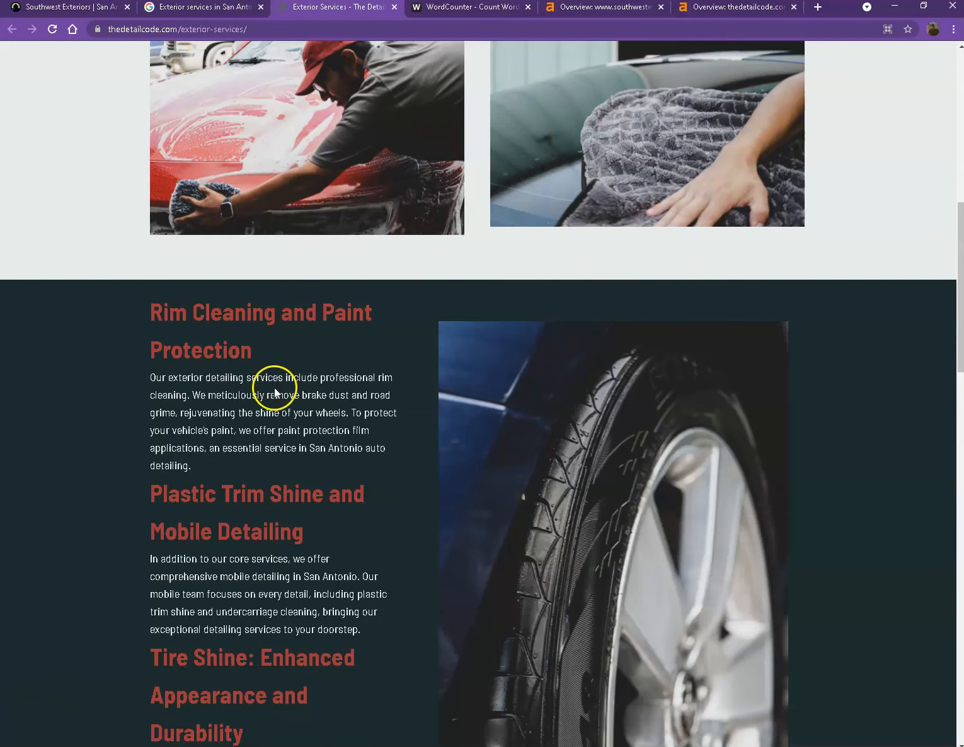
pyautogui.scroll(-13, 276, 390)
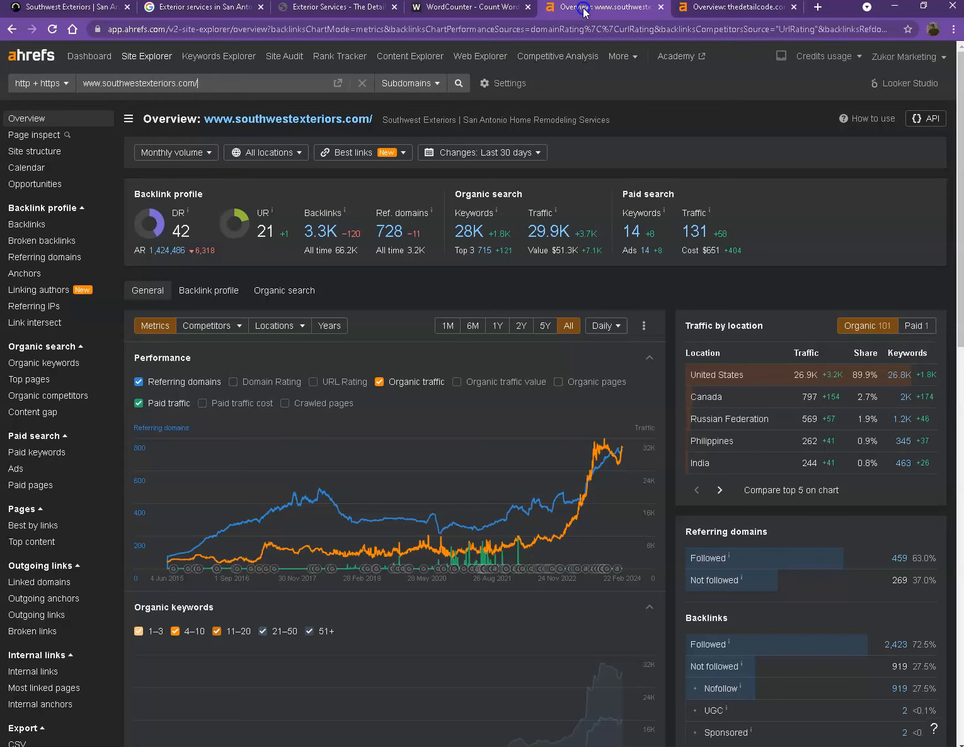
# - Compare the Ahrefs overviews of southwestexteriors.com and thedetailcode.com for domain rating, backlinks, referring domains, keywords and organic traffic
pyautogui.click(584, 11)
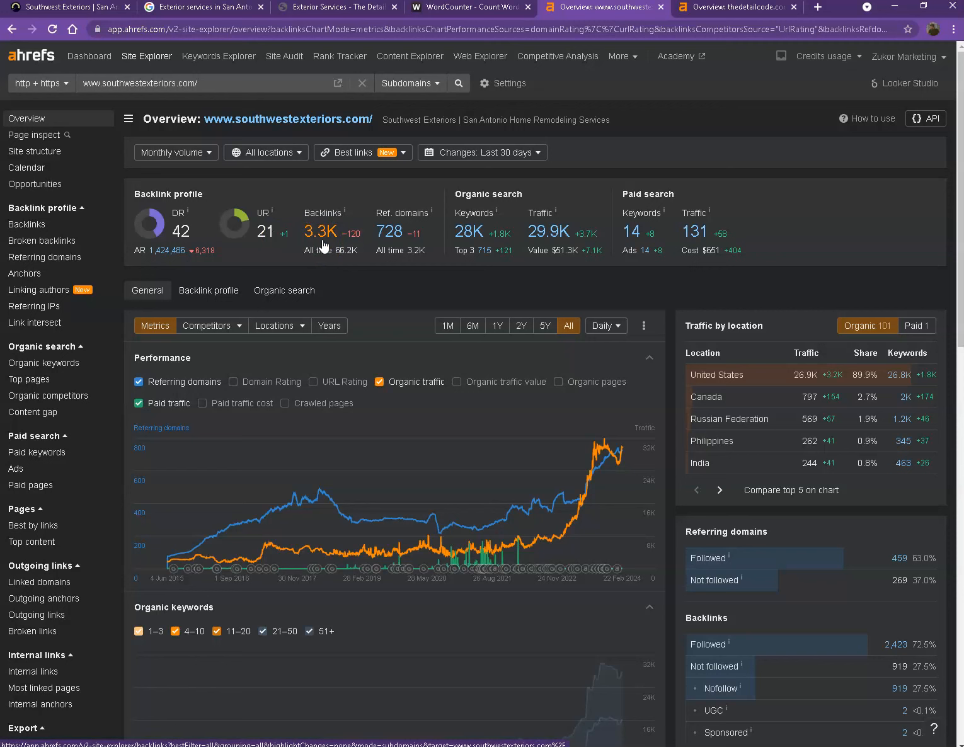
pyautogui.click(709, 9)
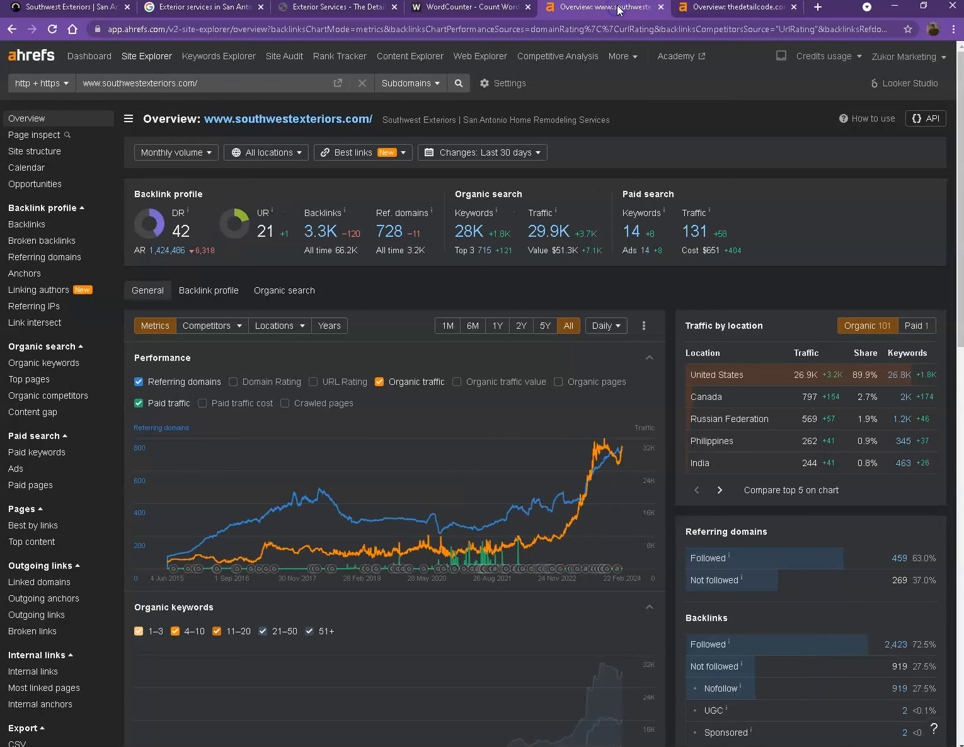
pyautogui.click(717, 10)
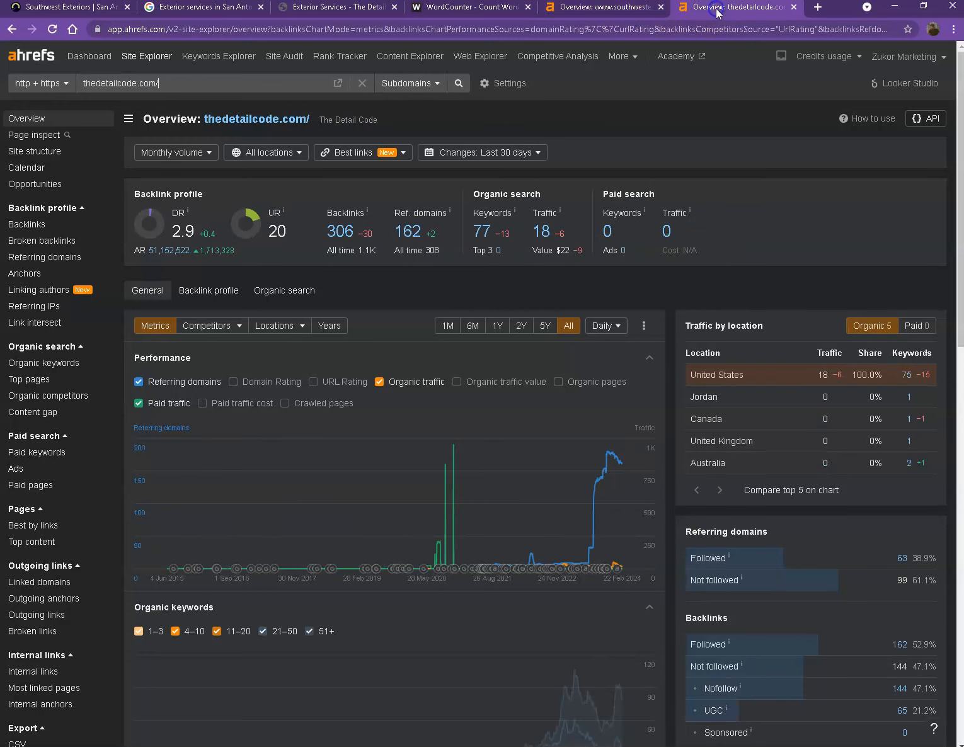
pyautogui.click(614, 9)
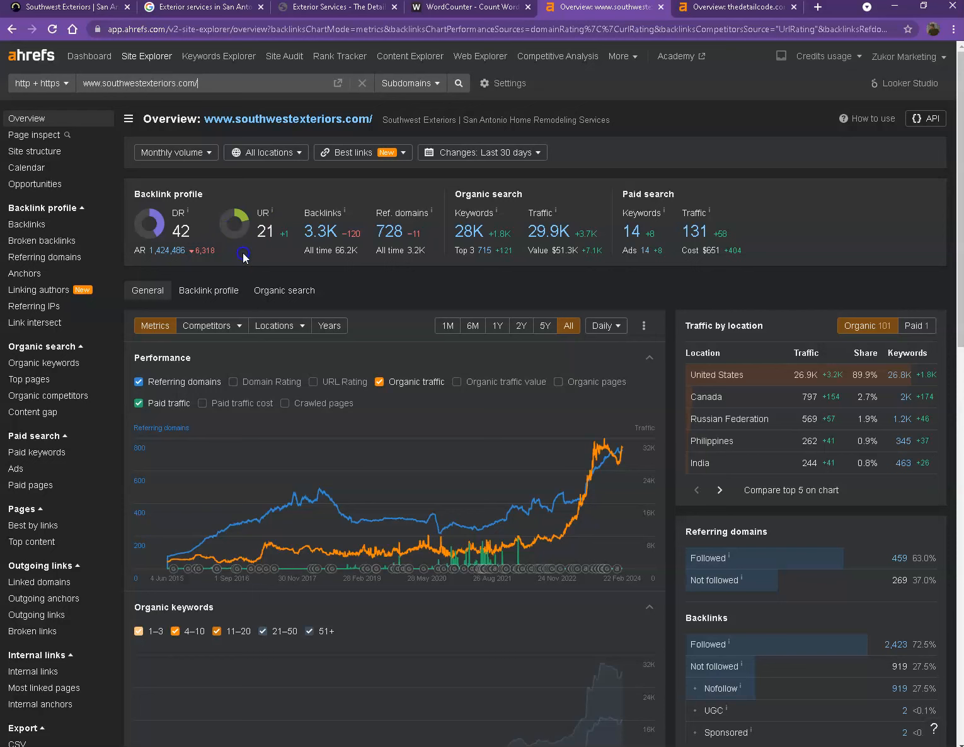
pyautogui.click(721, 11)
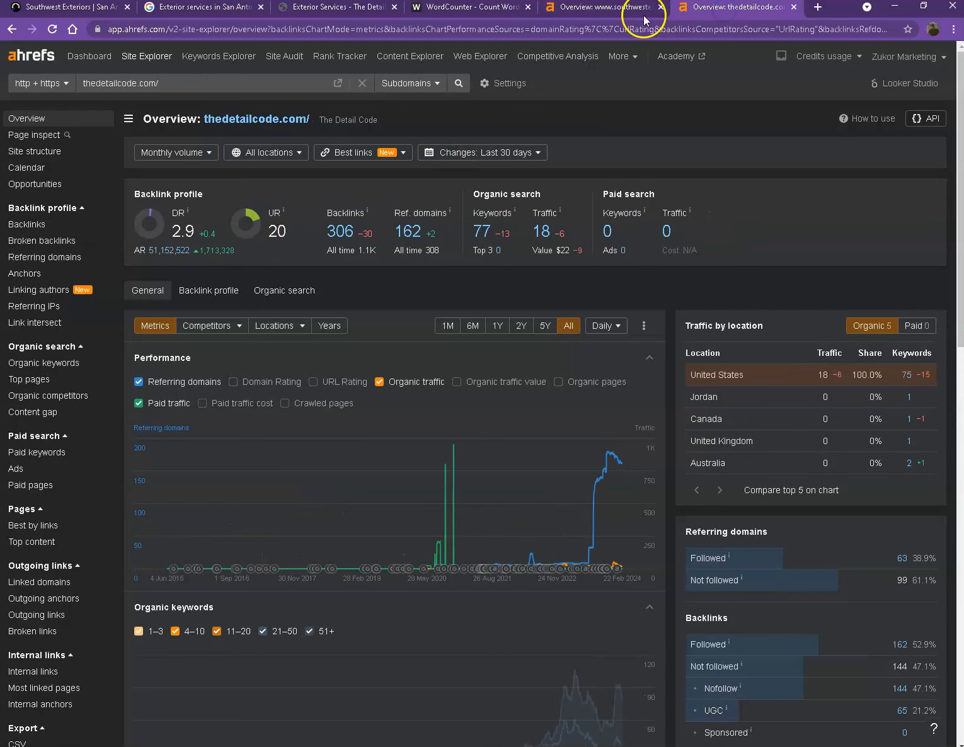
pyautogui.click(616, 12)
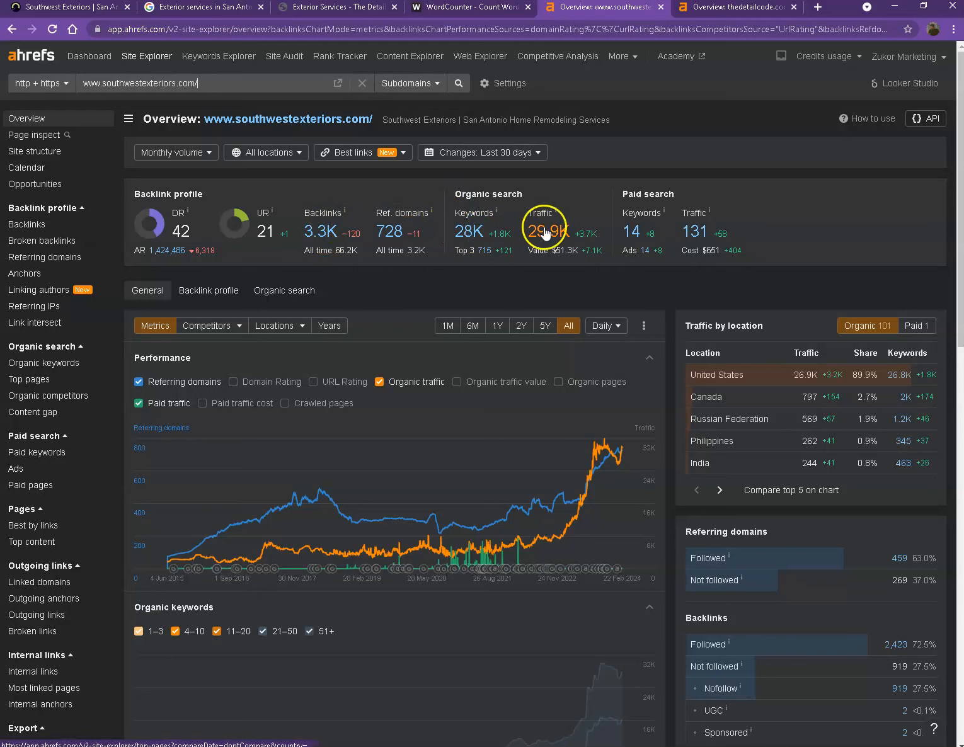
pyautogui.click(717, 11)
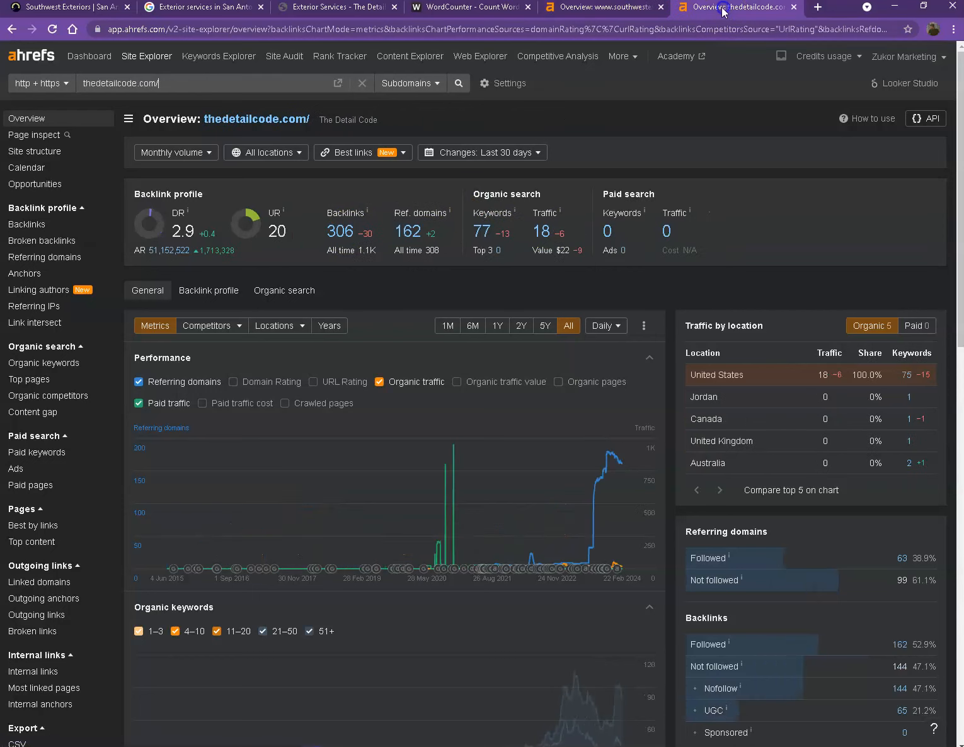
# - From the southwestexteriors.com overview in Ahrefs, open the referring domains and organic keywords reports in new browser tabs
pyautogui.click(618, 14)
pyautogui.rightClick(395, 235)
pyautogui.click(420, 244)
pyautogui.rightClick(468, 233)
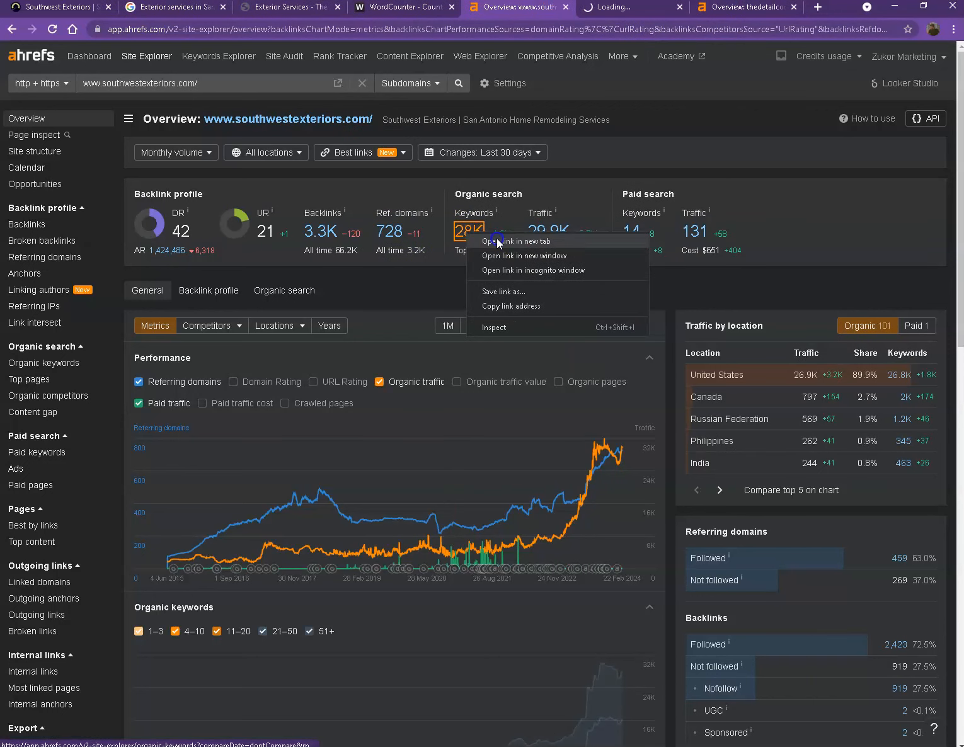
pyautogui.click(483, 245)
# - Examine the list of domains linking to southwestexteriors.com in the referring domains report
pyautogui.click(538, 7)
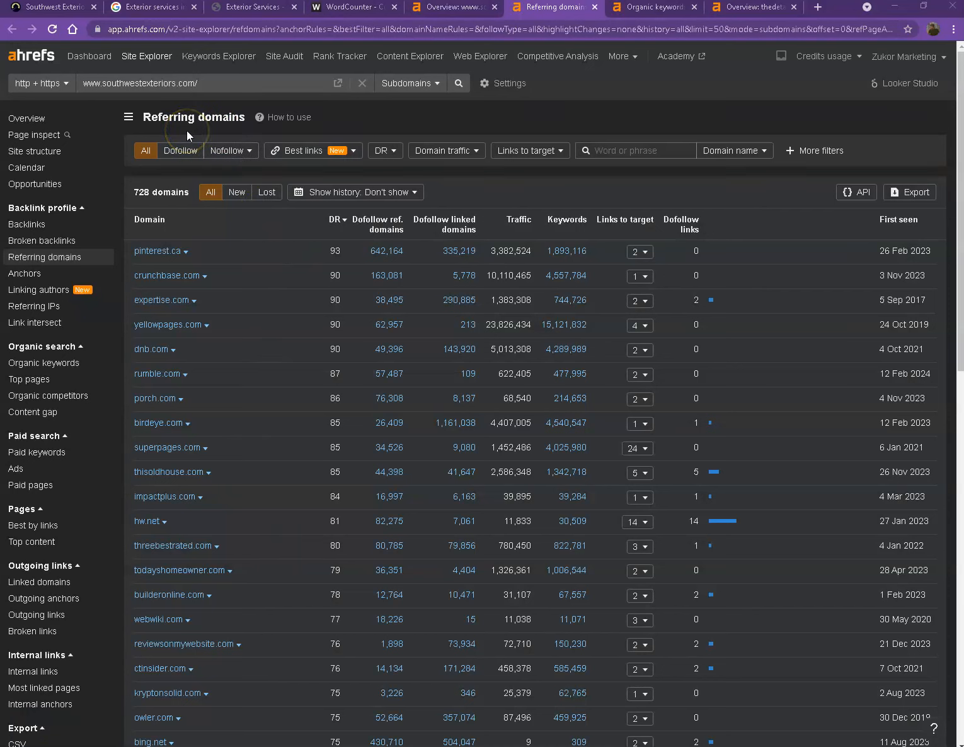
pyautogui.scroll(-7, 274, 313)
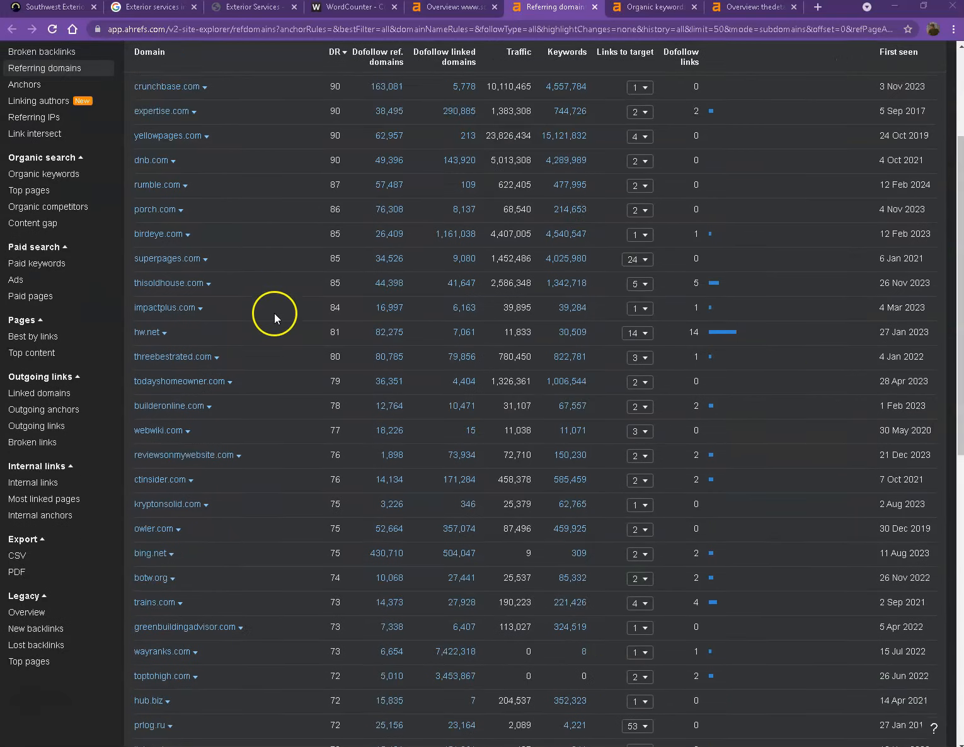
pyautogui.scroll(-5, 269, 369)
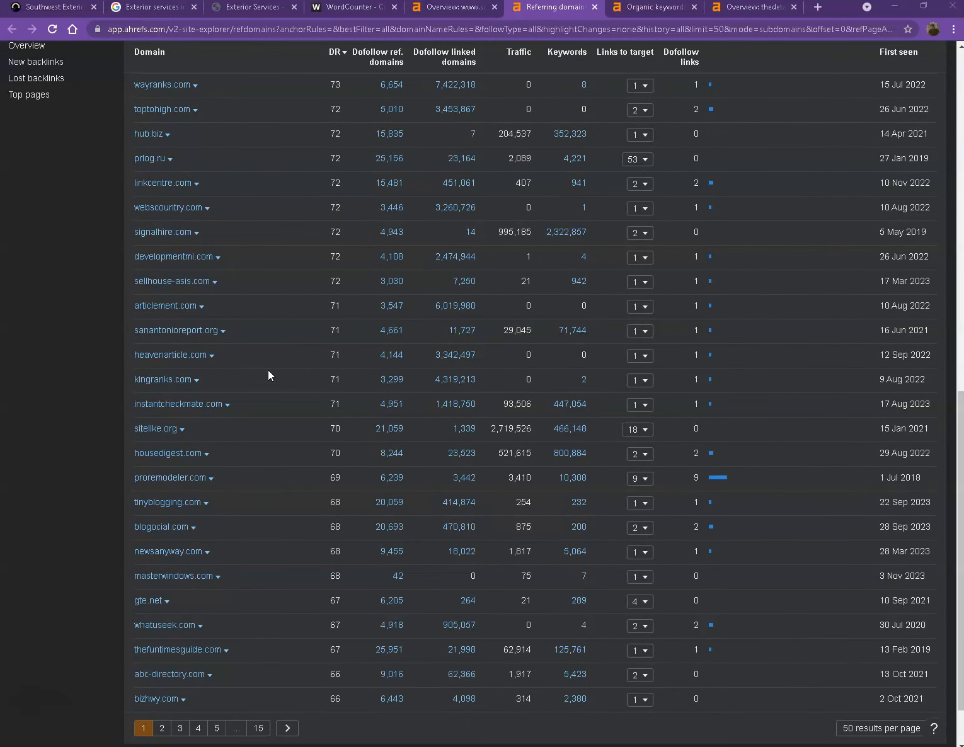
pyautogui.scroll(6, 268, 375)
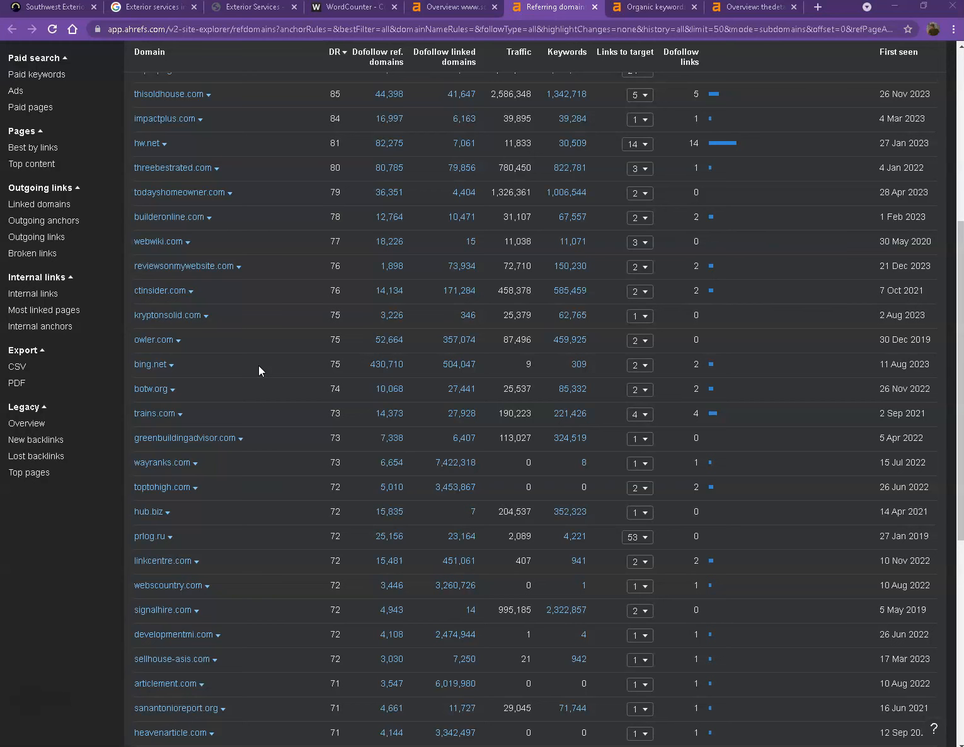
pyautogui.scroll(5, 259, 370)
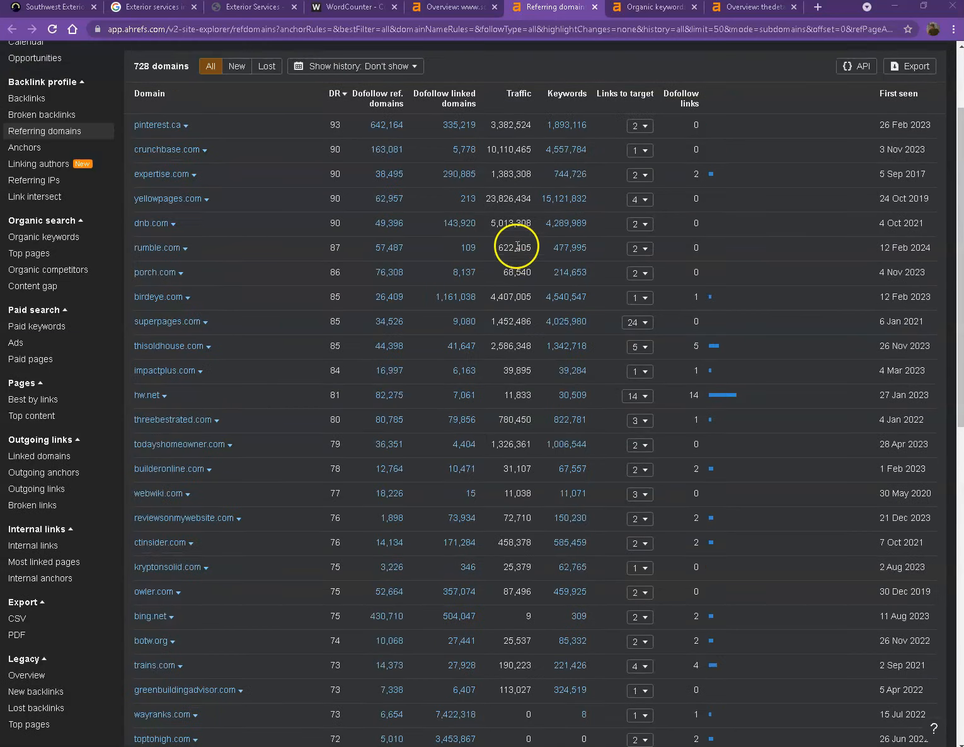
# - Examine the keywords southwestexteriors.com ranks for in the organic keywords report, including their volumes, positions and URLs
pyautogui.click(650, 7)
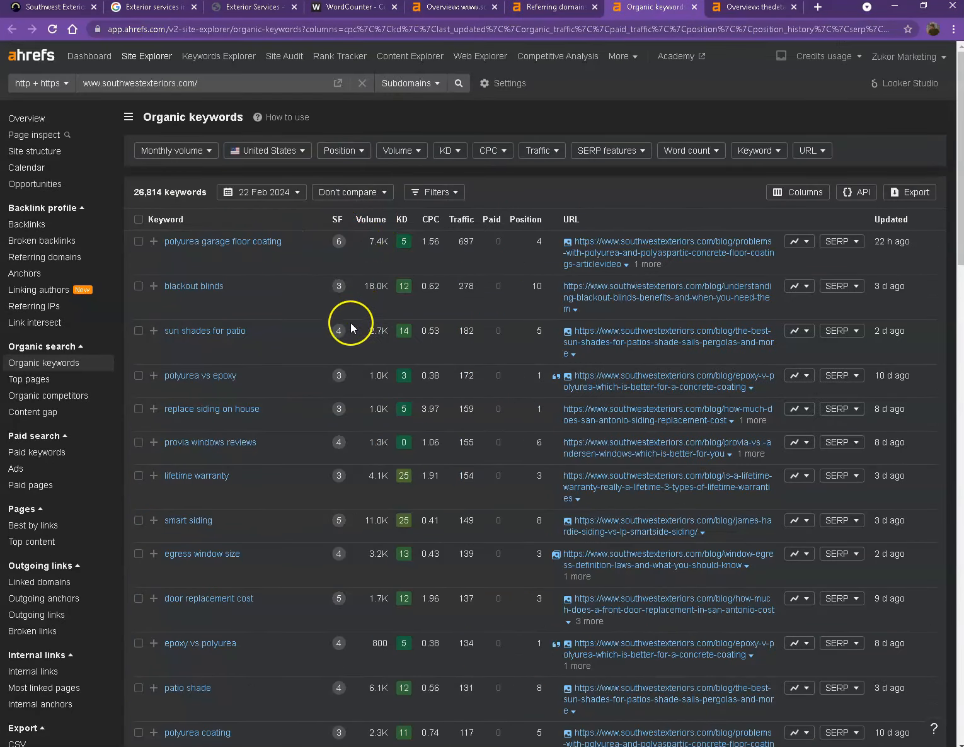
pyautogui.scroll(-8, 352, 324)
pyautogui.scroll(-7, 338, 334)
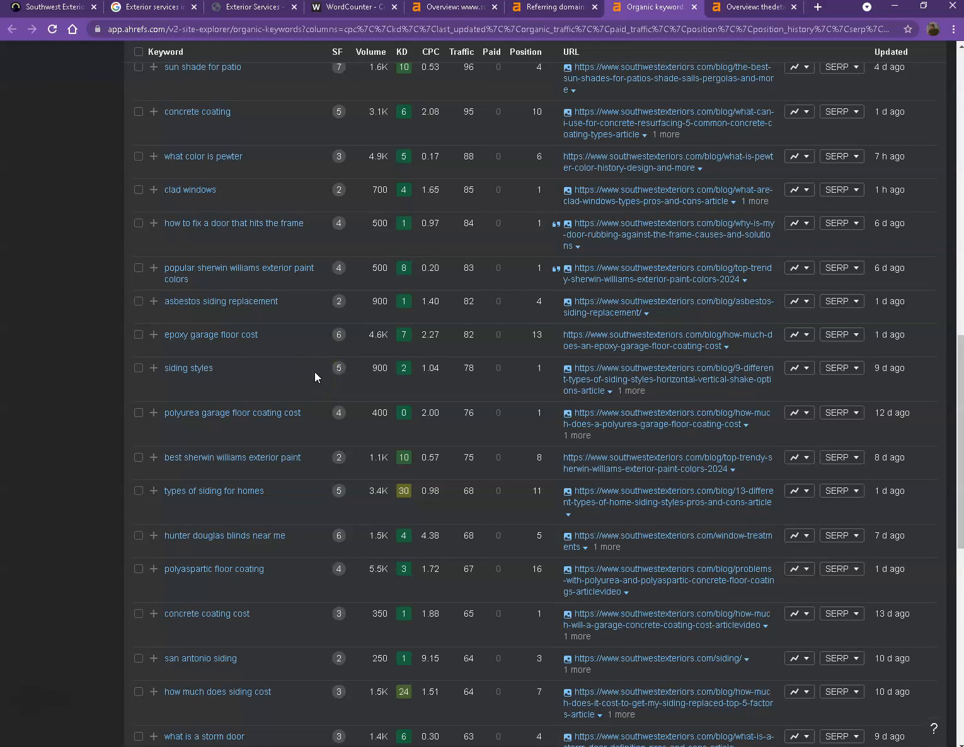
# - Return to the Southwest Exteriors homepage and check the file name offered when saving from the house picture, without saving anything
pyautogui.scroll(8, 317, 377)
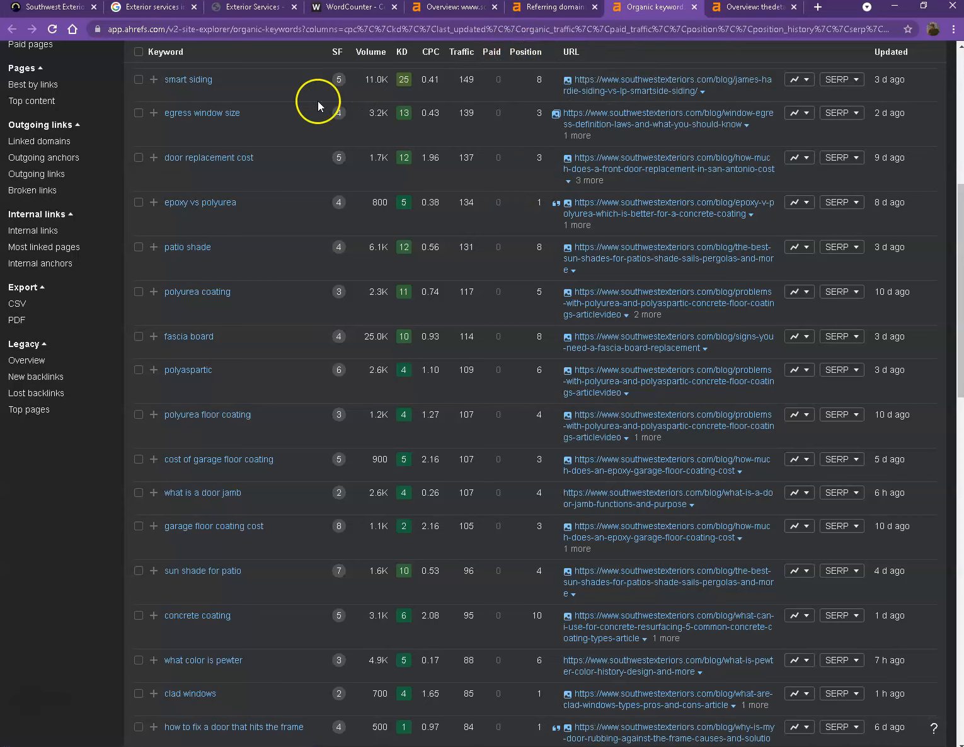
pyautogui.click(54, 8)
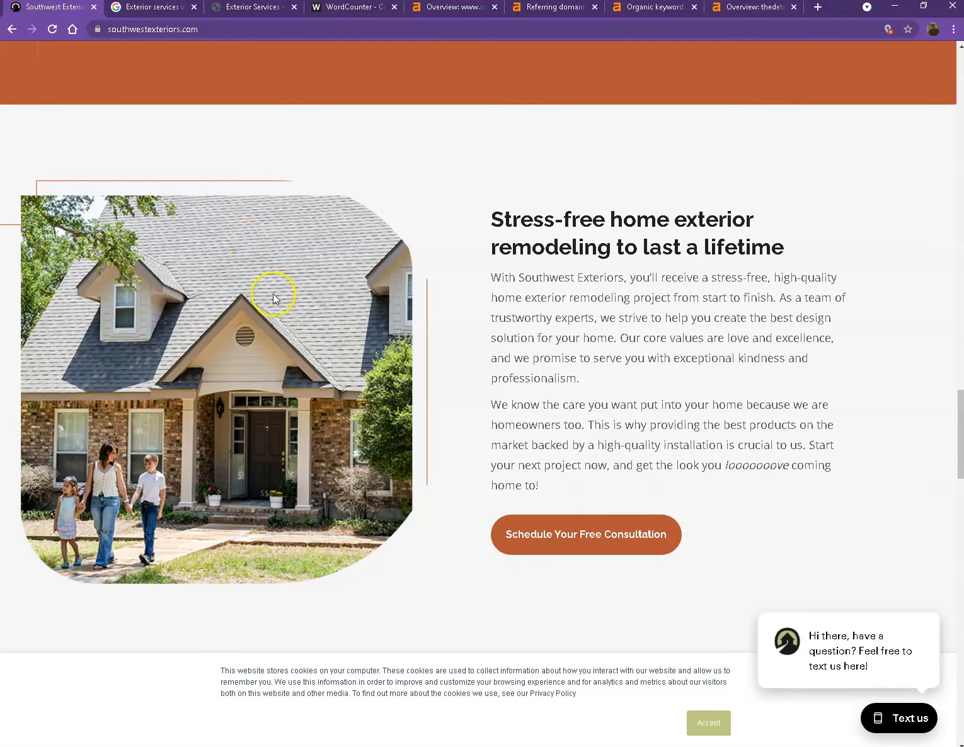
pyautogui.rightClick(249, 274)
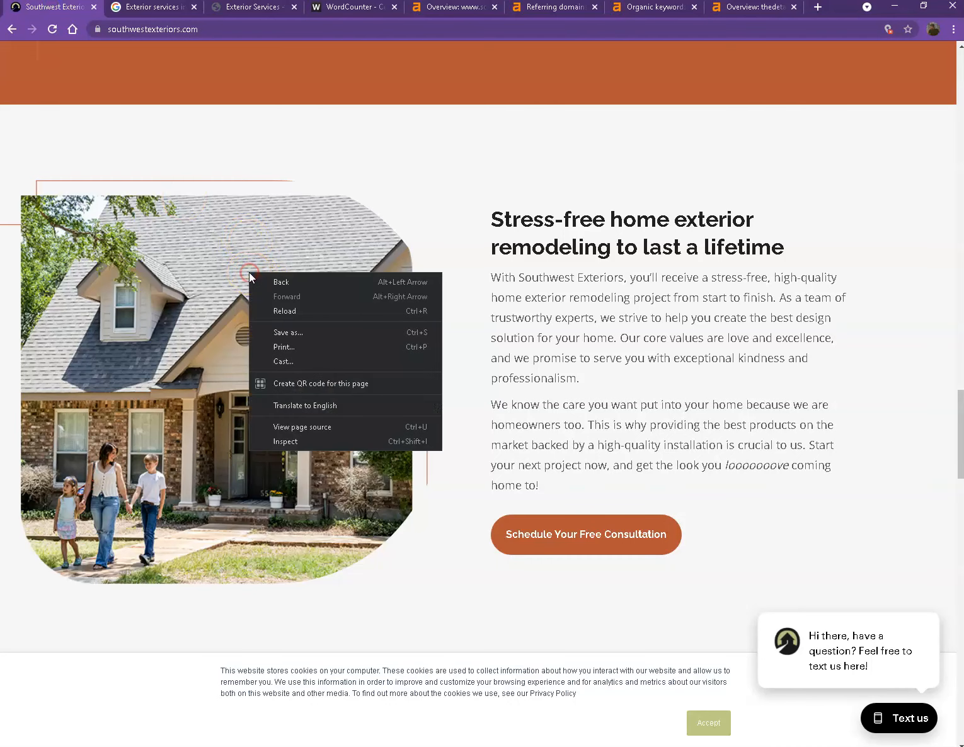
pyautogui.click(334, 339)
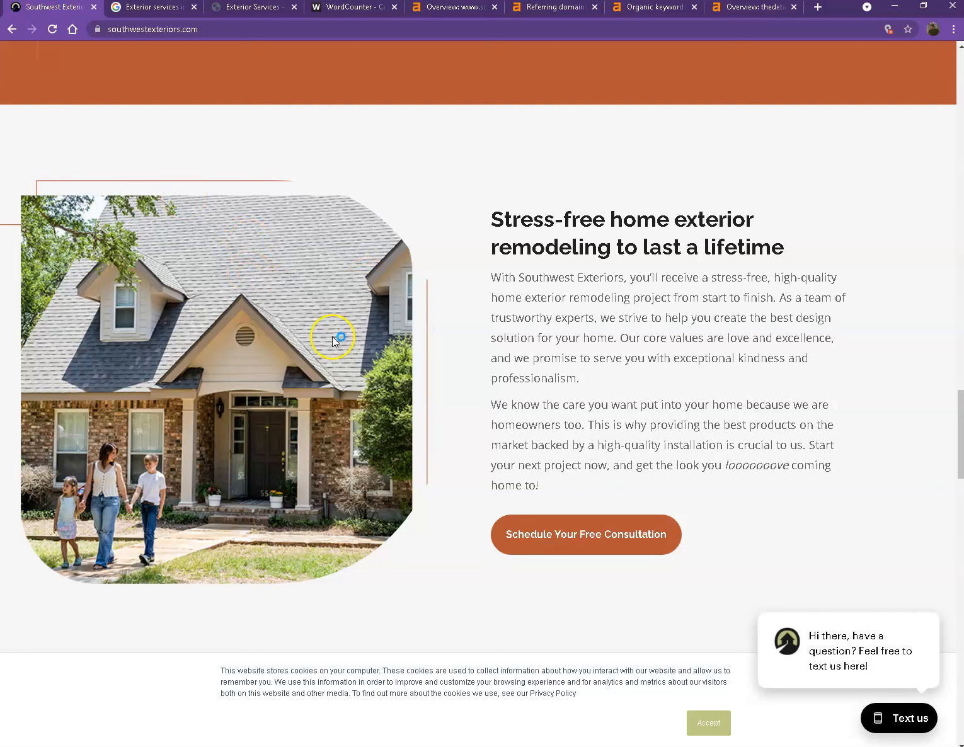
pyautogui.hotkey('ctrl', 's')
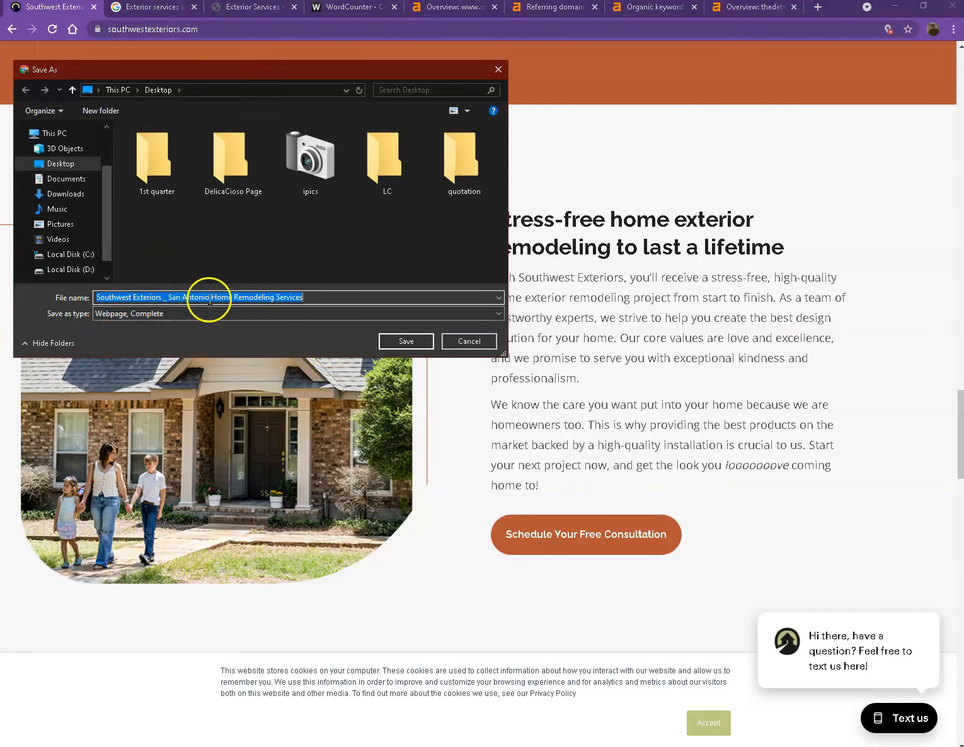
pyautogui.click(463, 341)
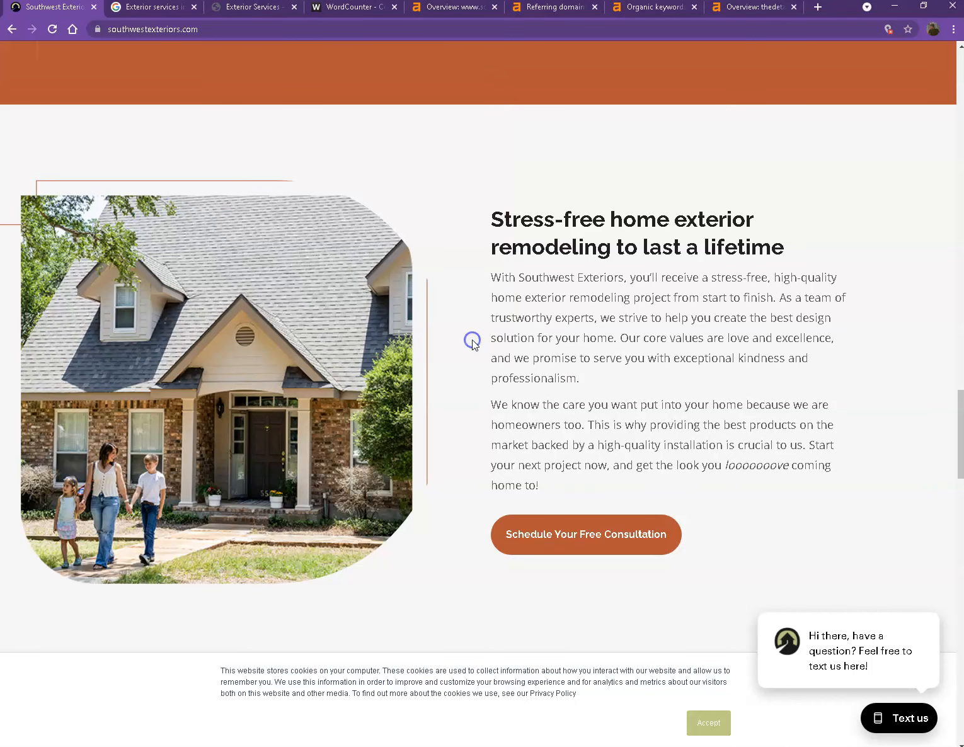
# - Review the Southwest Exteriors homepage sections from the stress-free remodeling text back up to the Love and Excellence heading
pyautogui.scroll(5, 464, 353)
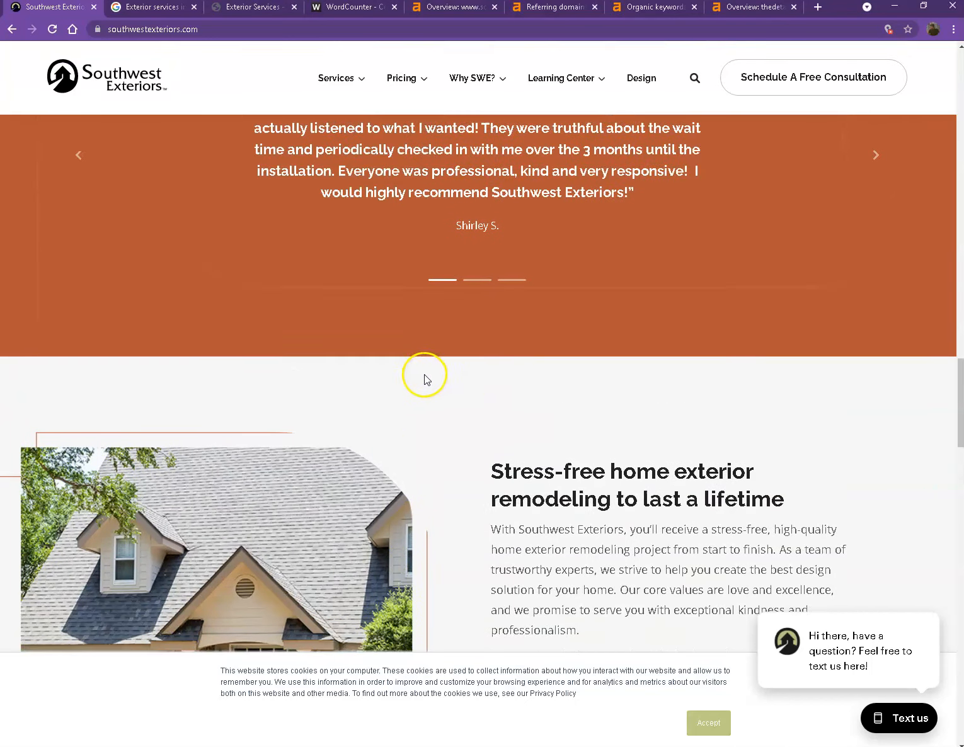
pyautogui.scroll(8, 350, 381)
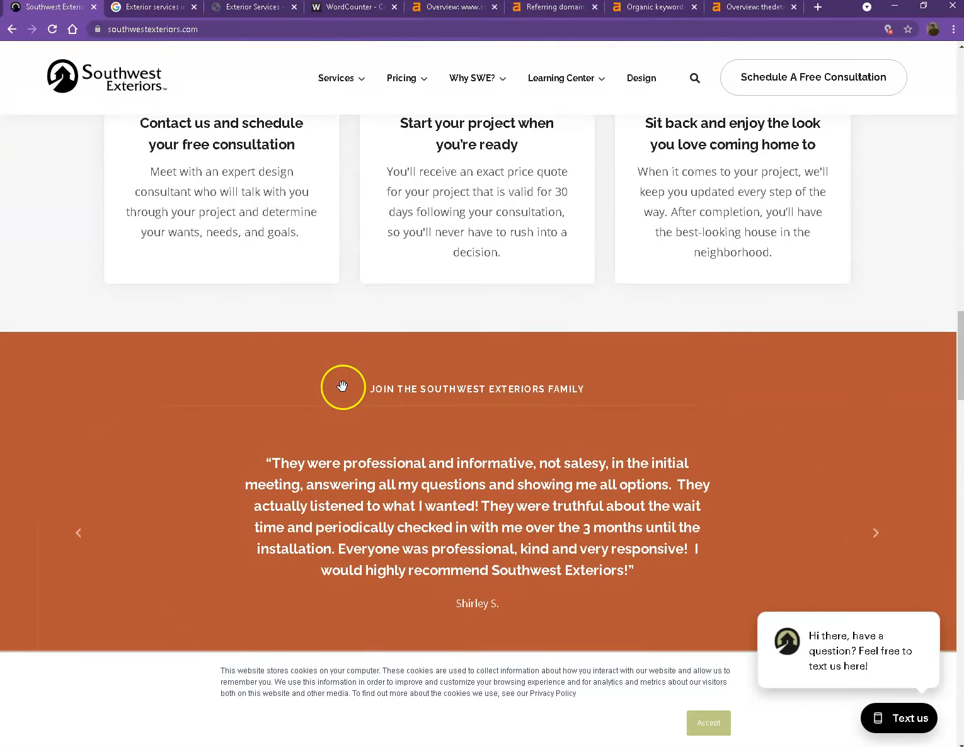
pyautogui.scroll(13, 339, 389)
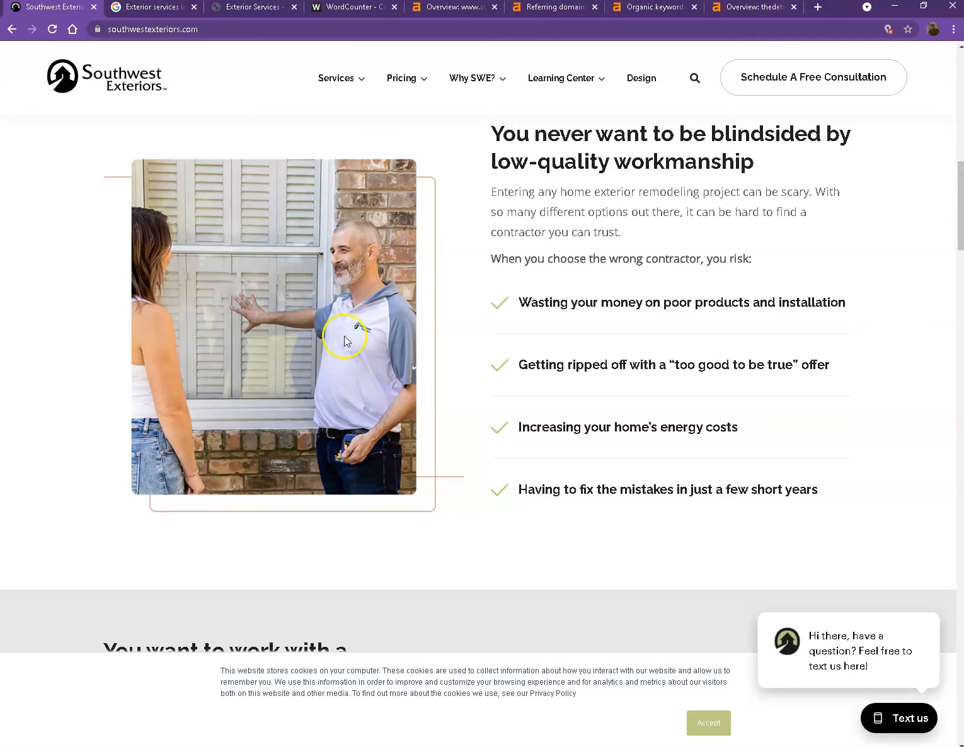
pyautogui.scroll(8, 538, 323)
pyautogui.scroll(3, 490, 346)
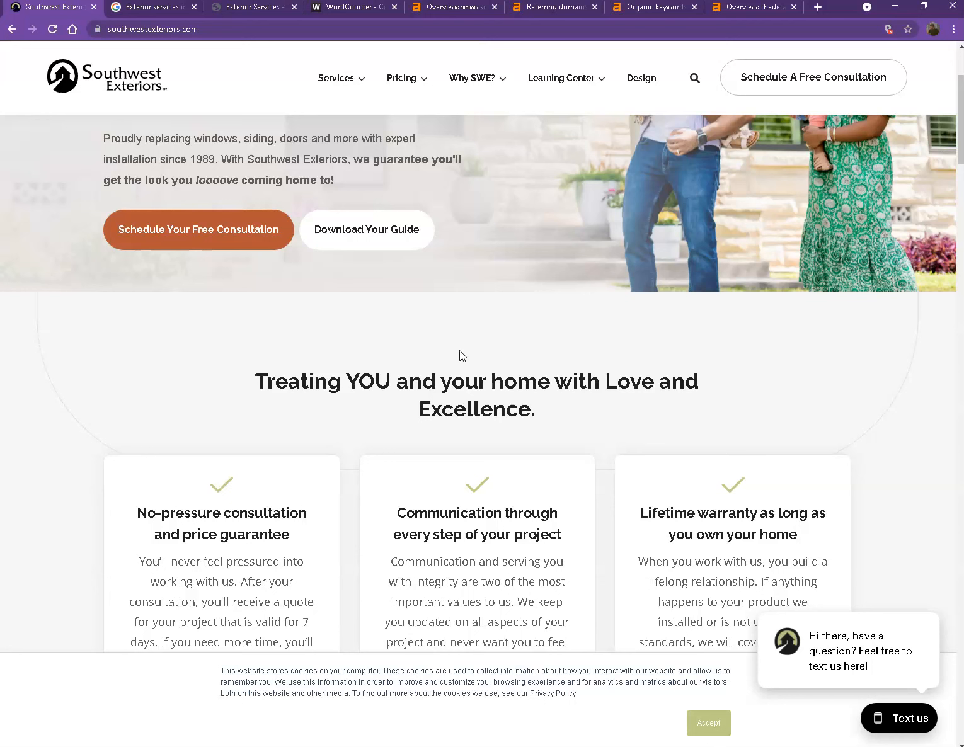
pyautogui.click(397, 361)
pyautogui.click(386, 361)
# - Check the Google results for "Exterior services in San Antonio TX" and return to the opening section of the Southwest Exteriors homepage
pyautogui.click(155, 7)
pyautogui.scroll(6, 182, 277)
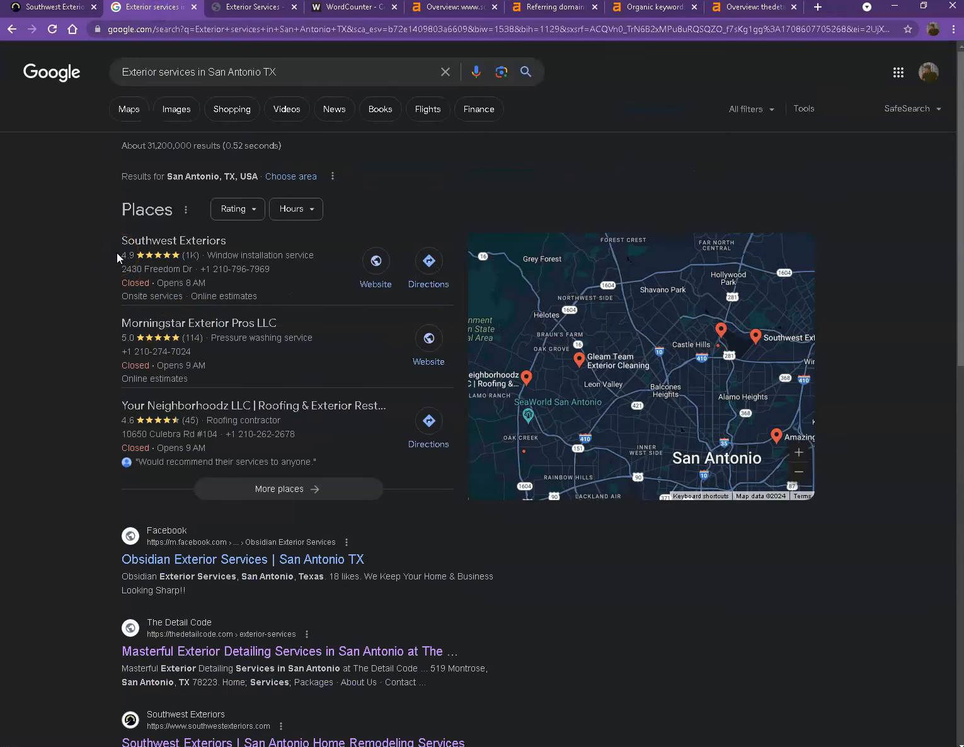
pyautogui.click(63, 7)
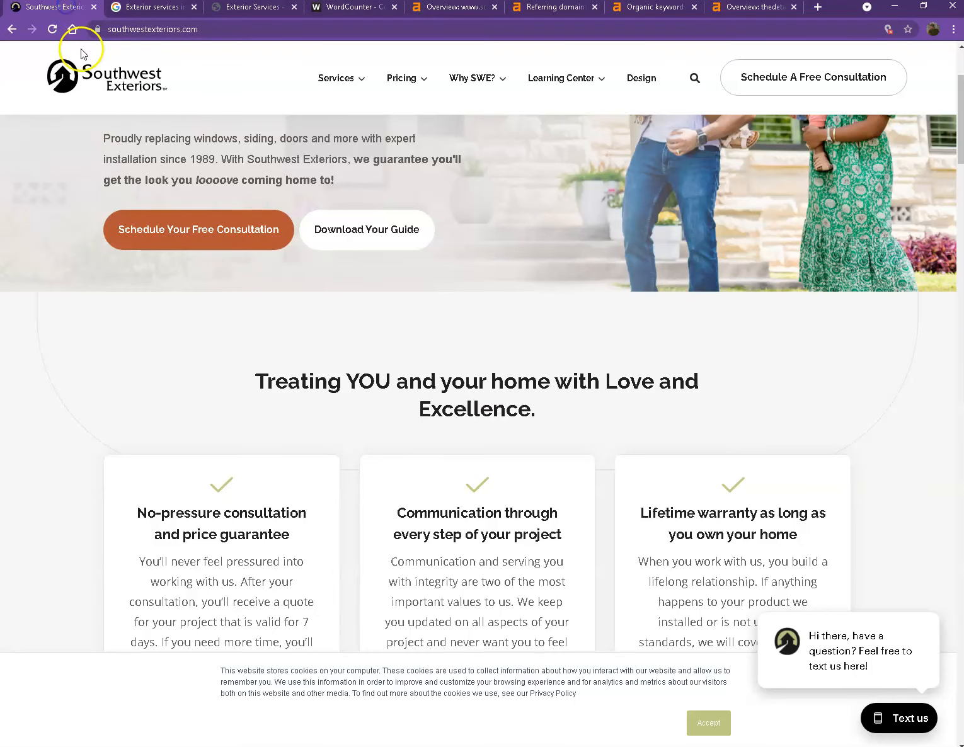
pyautogui.scroll(3, 143, 356)
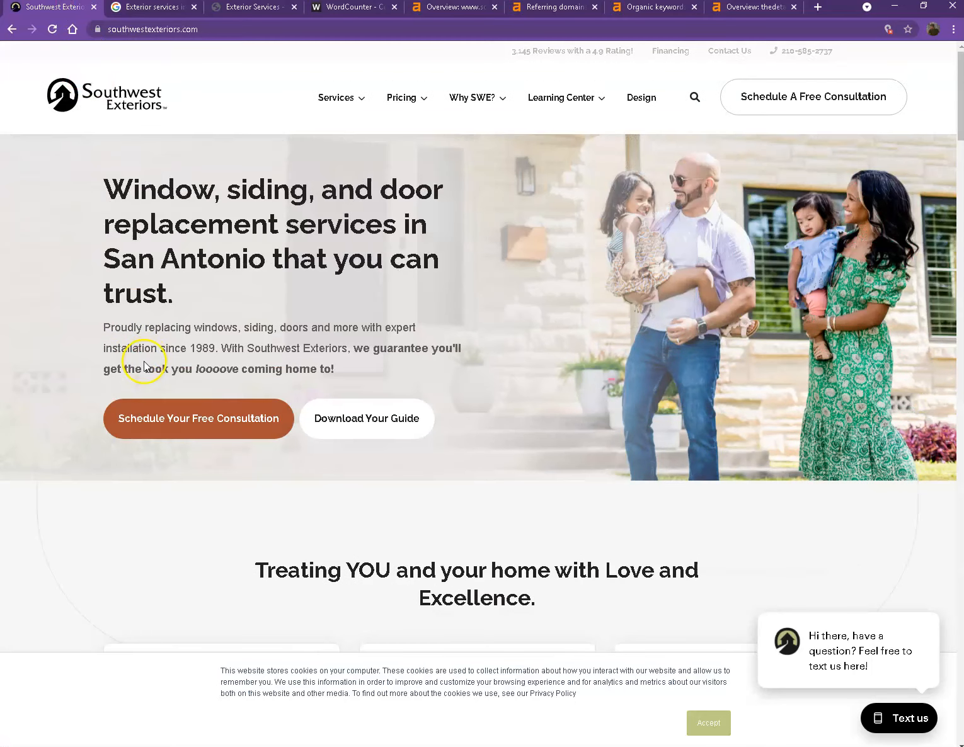